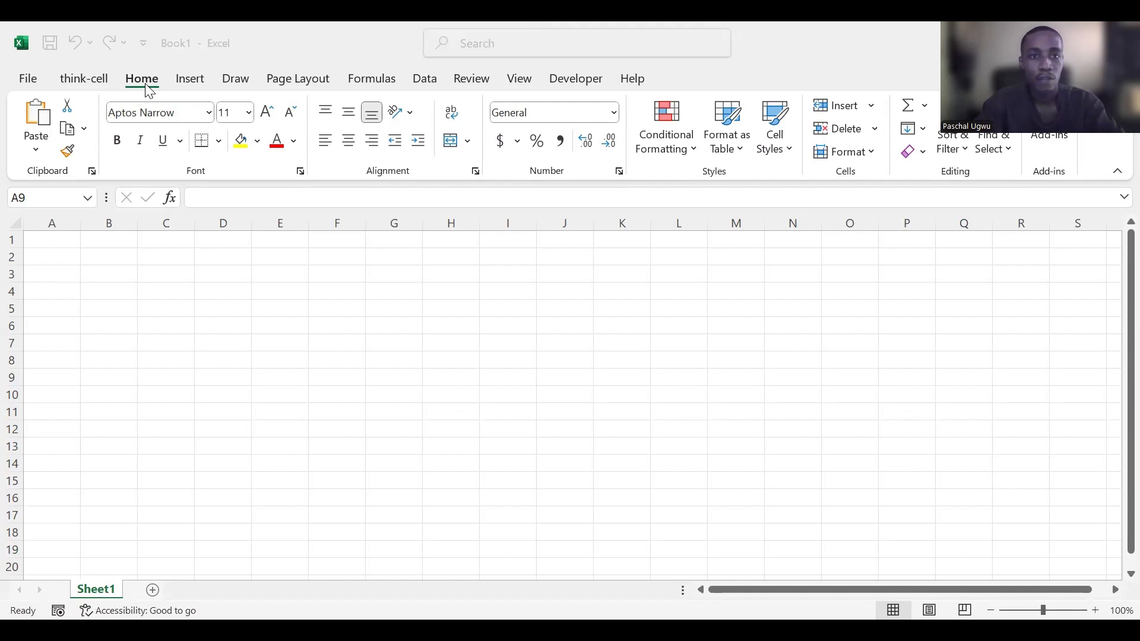
- Start a data validation rule for cell A1 that allows Custom criteria and does not ignore blanks
left_click(418, 82)
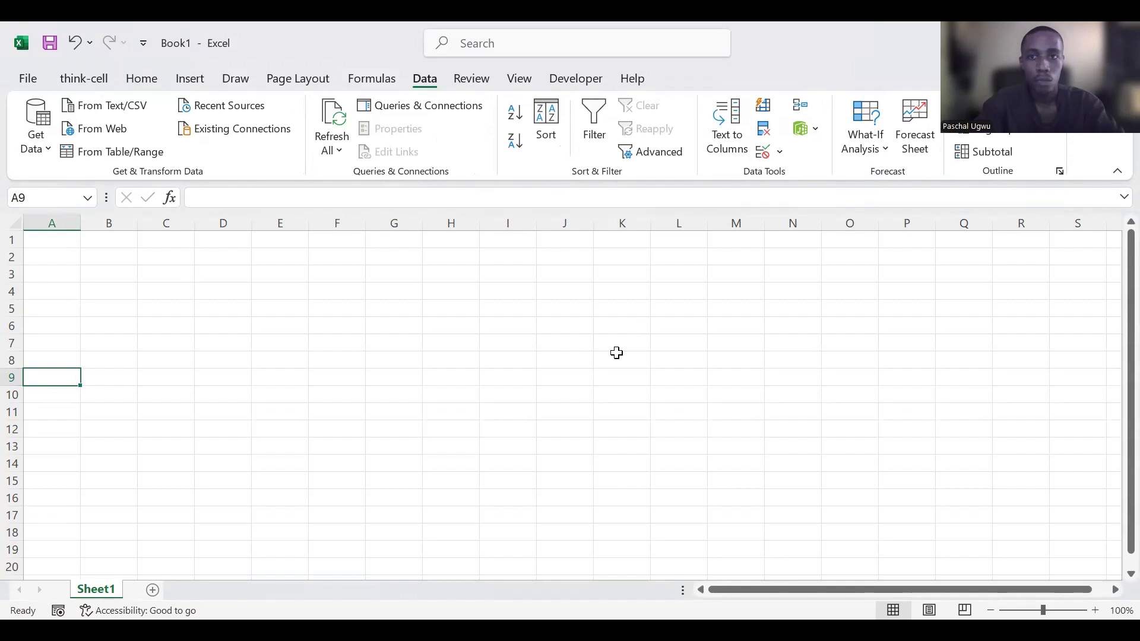
left_click(66, 256)
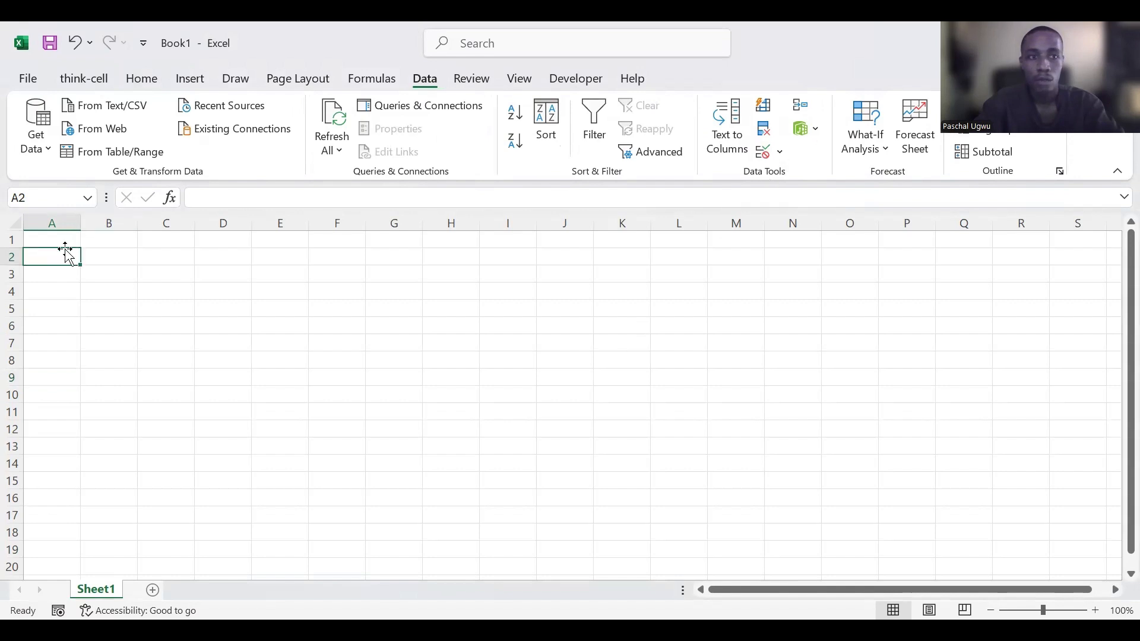
left_click(62, 238)
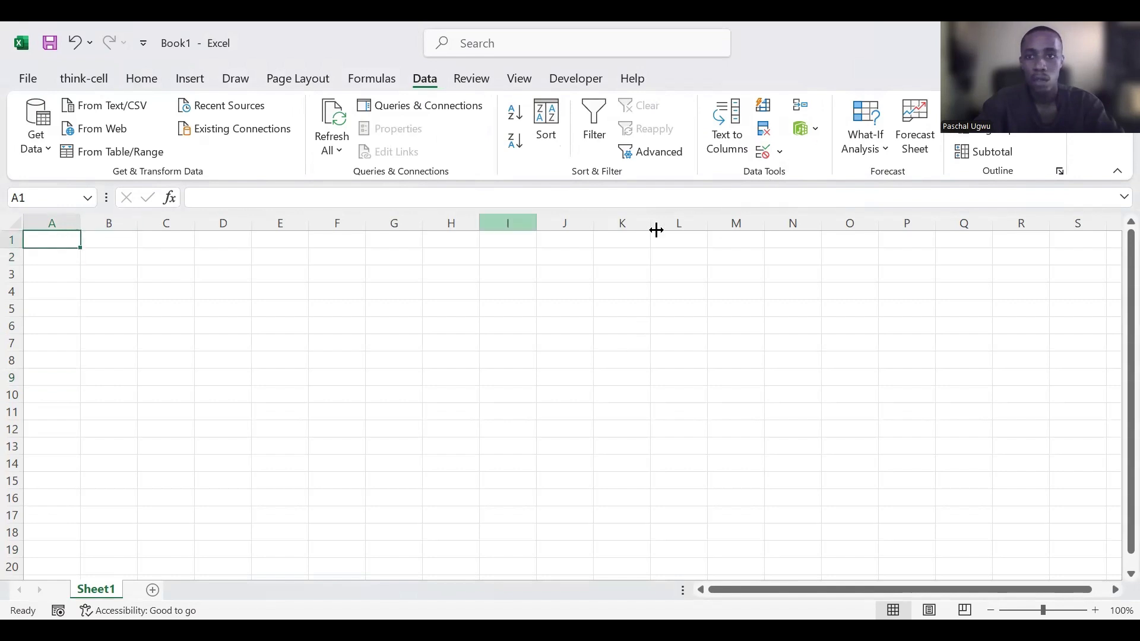
left_click(781, 154)
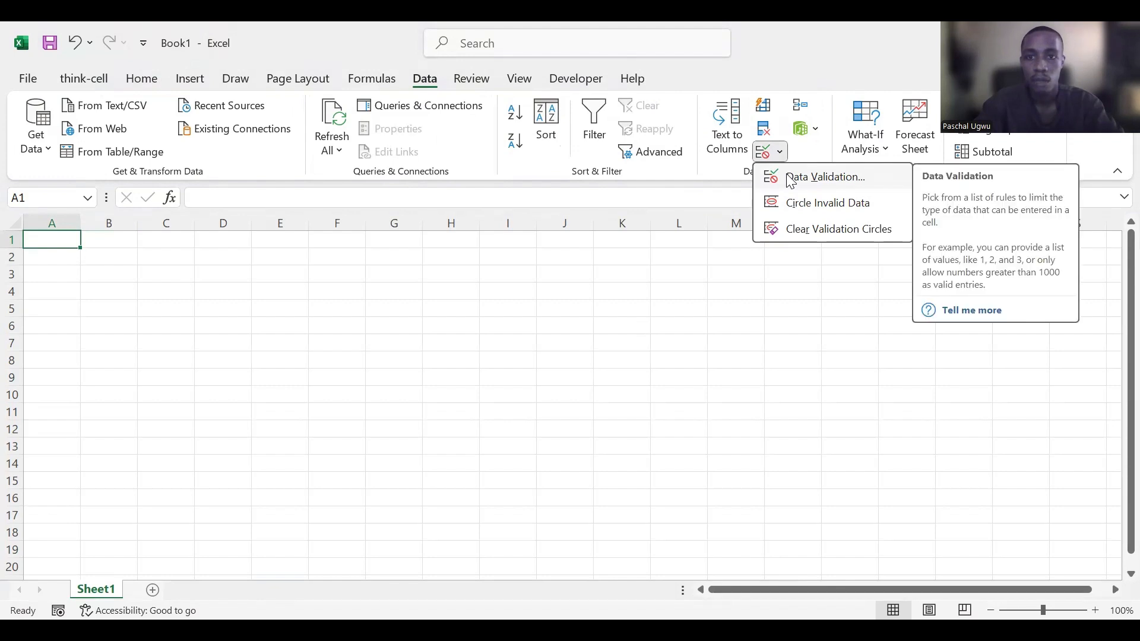
left_click(790, 178)
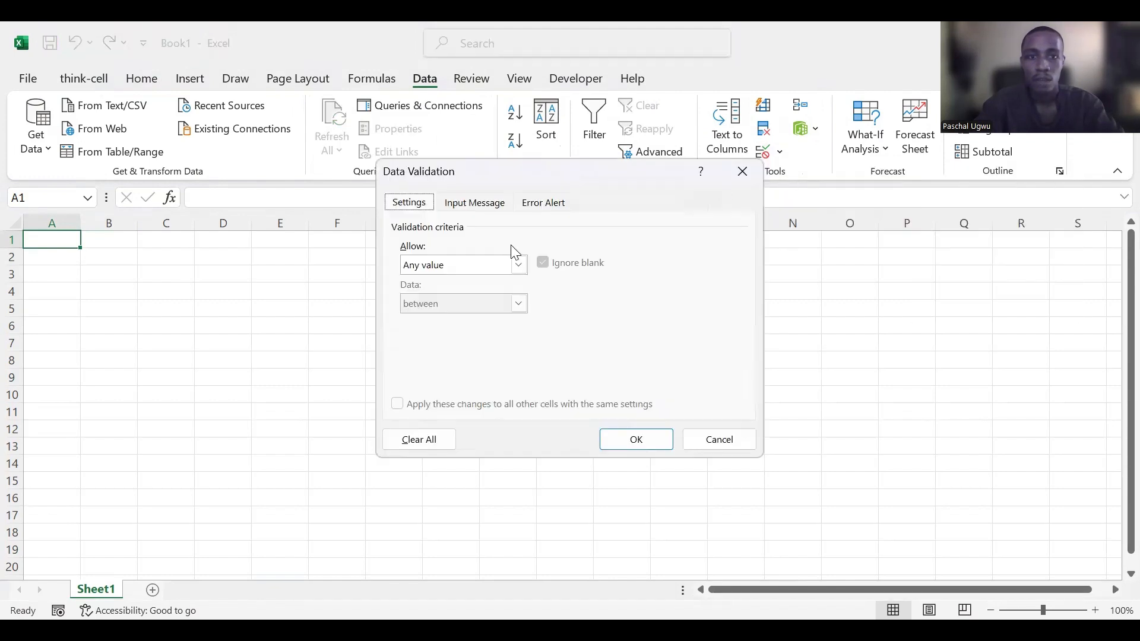
left_click(517, 265)
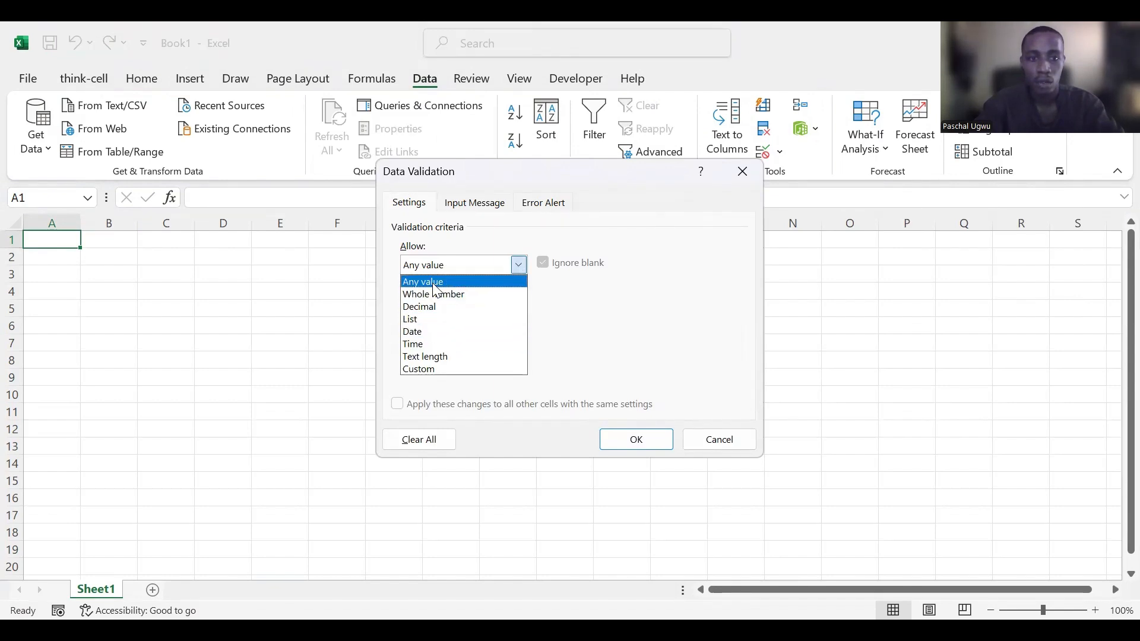
left_click(433, 368)
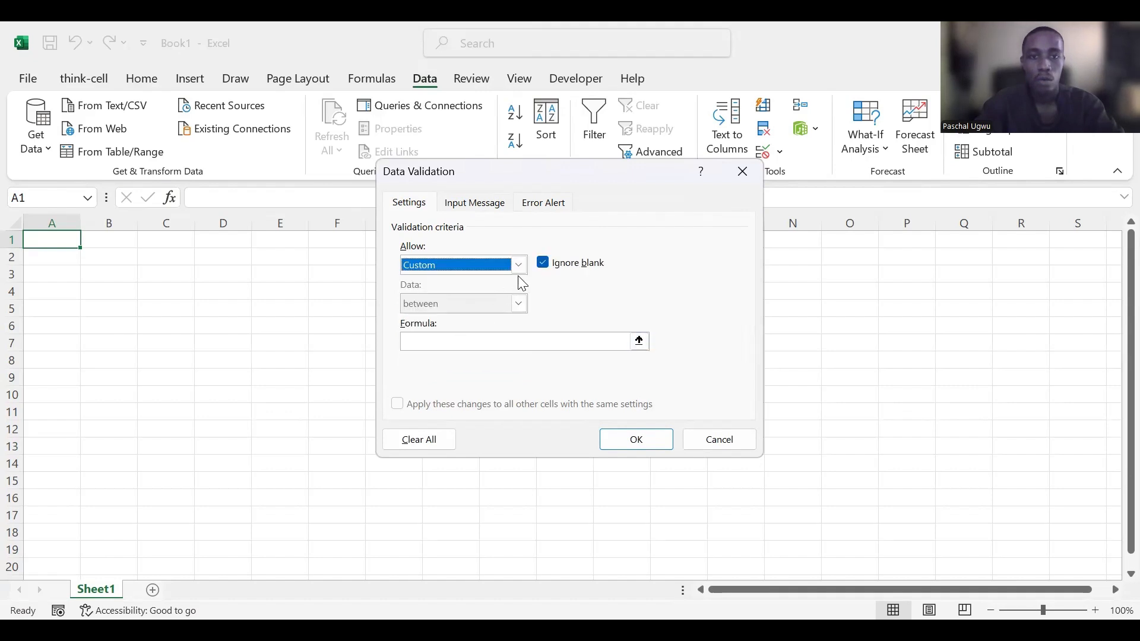
left_click(546, 263)
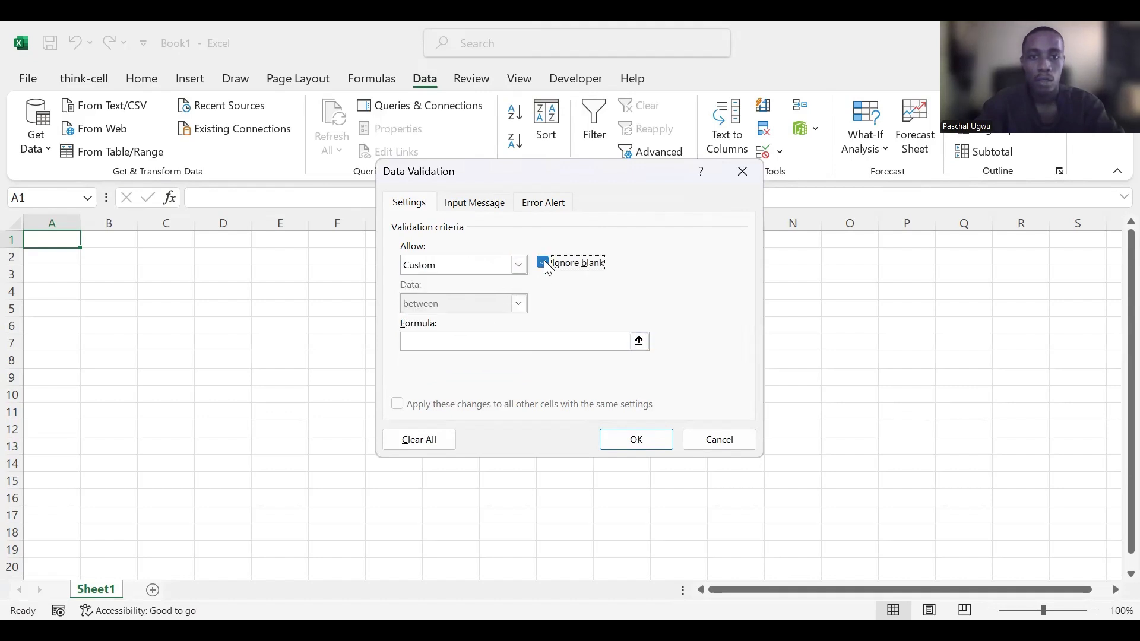
- Enter =ISNUMBER(A1) as the custom validation formula and apply the rule to cell A1
left_click(429, 342)
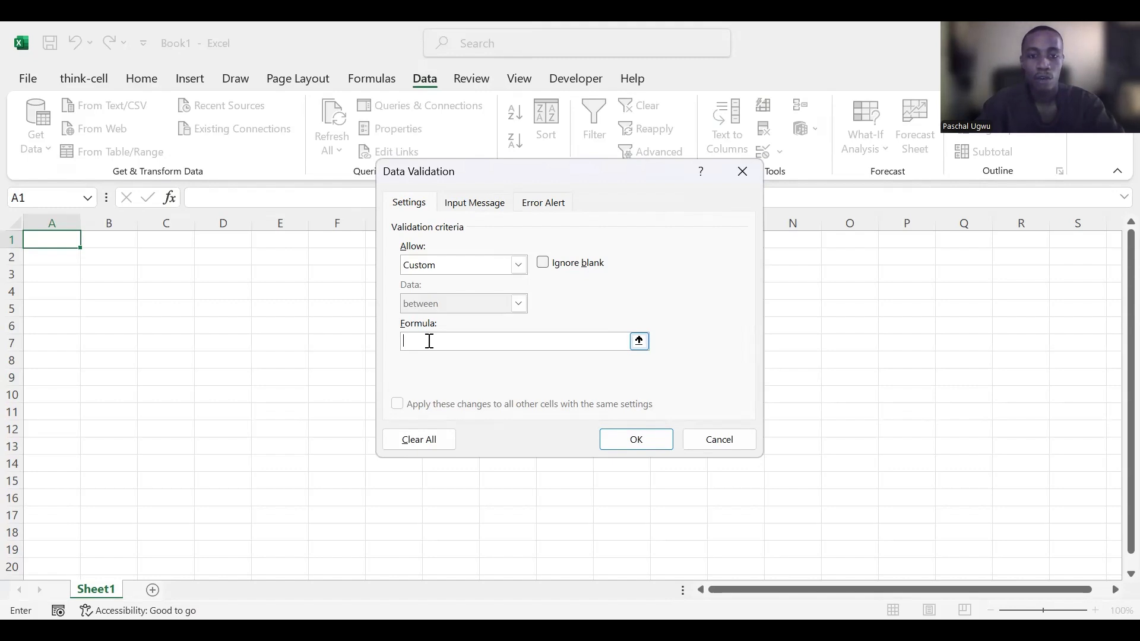
type("=")
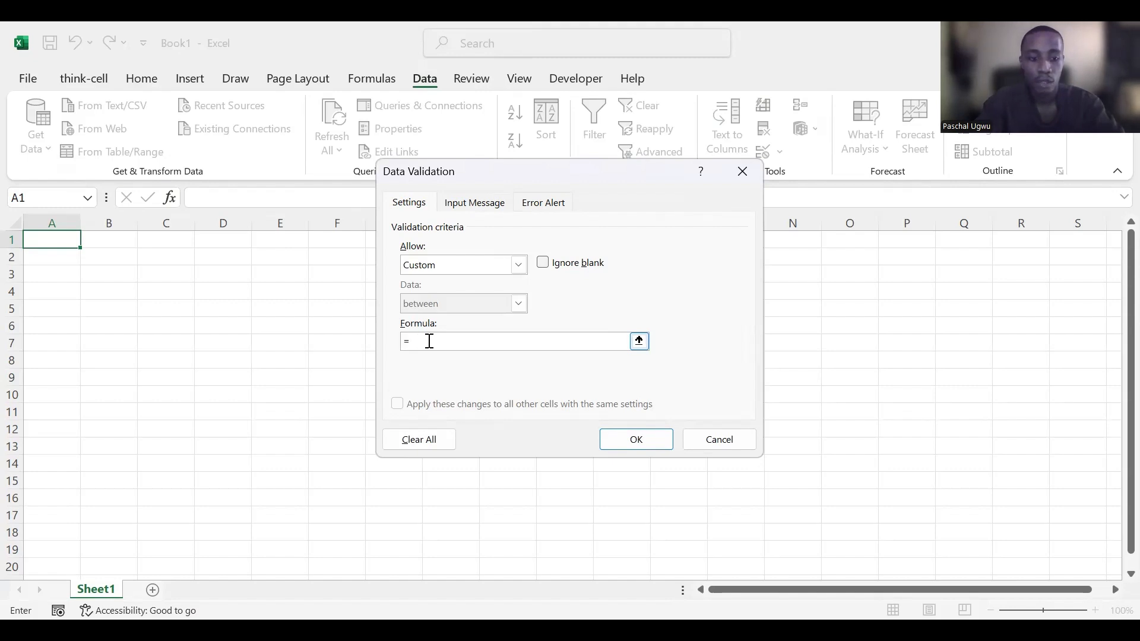
type("ISNU")
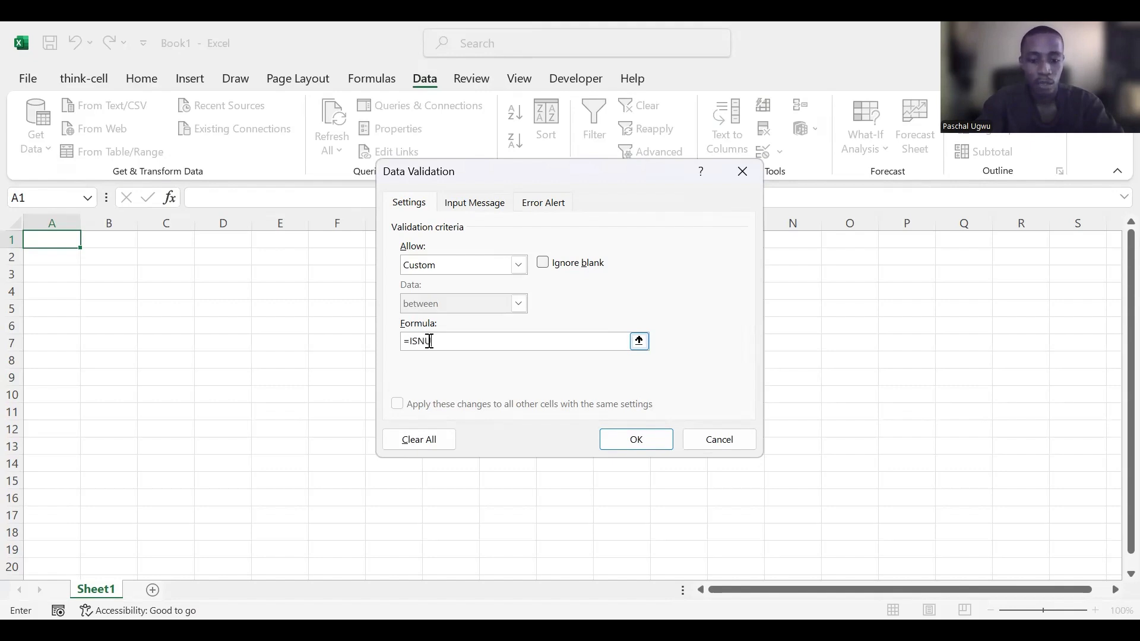
type("MB")
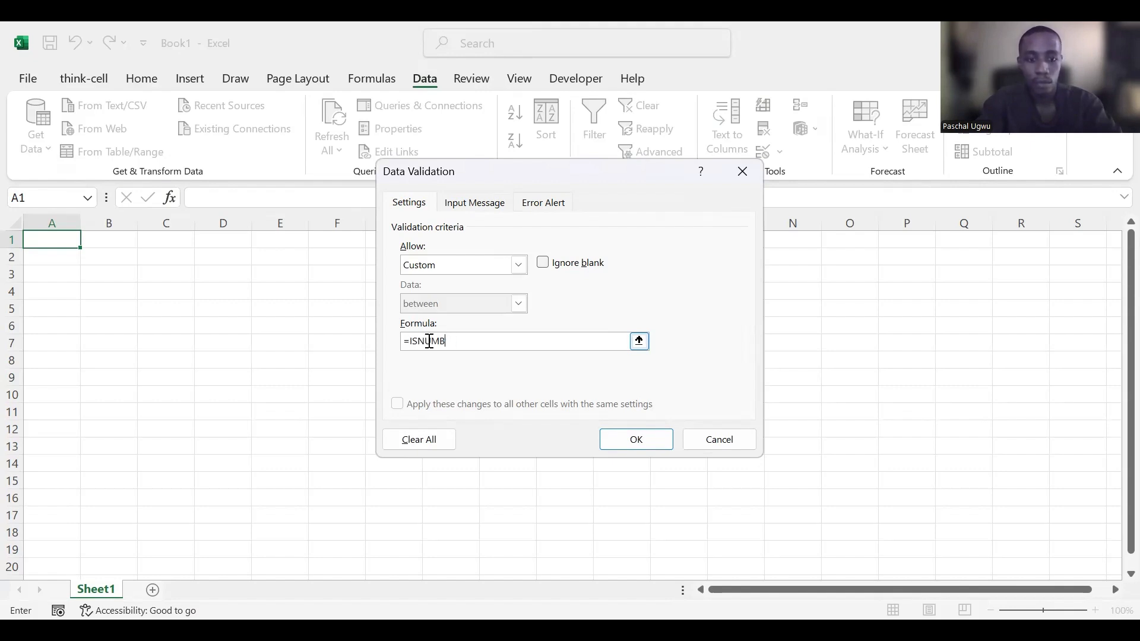
type("ER")
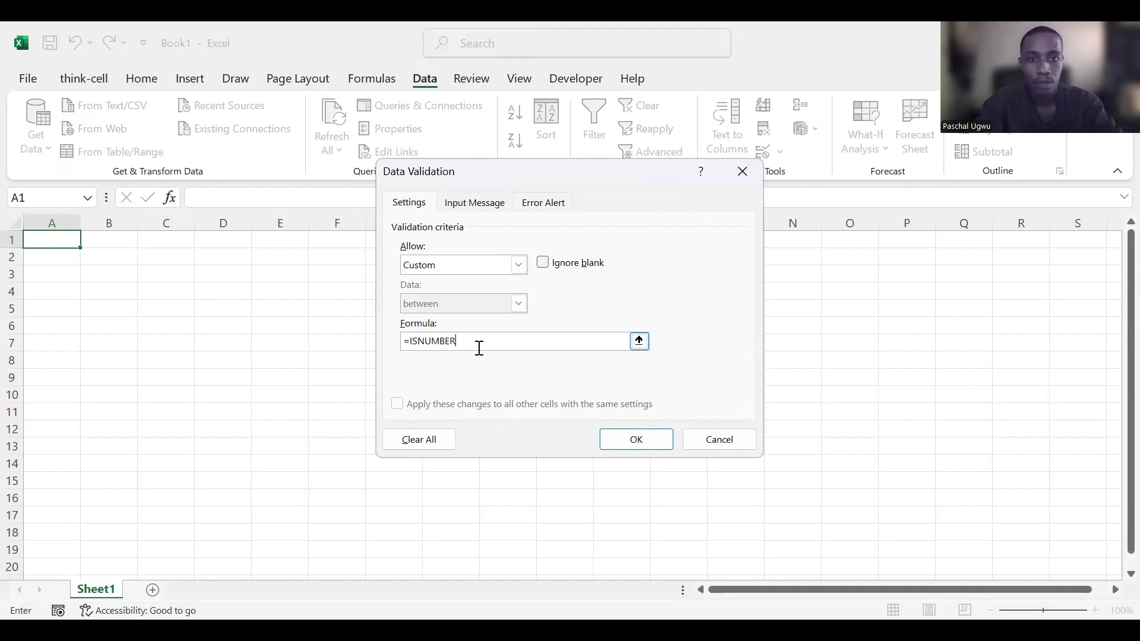
type("(A1")
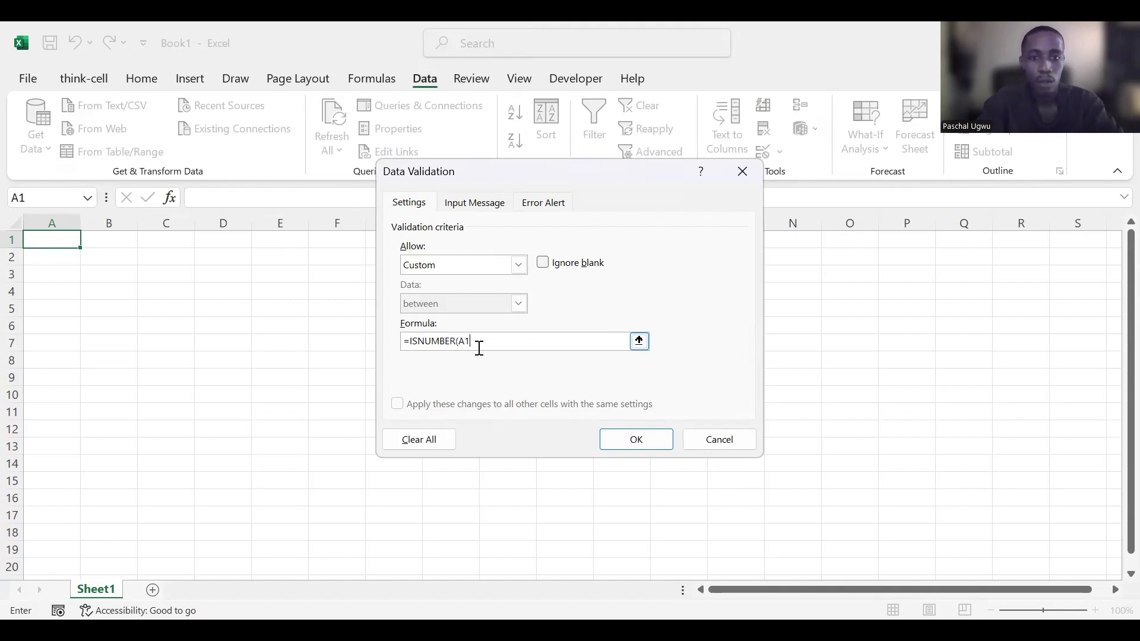
type(")")
left_click(641, 437)
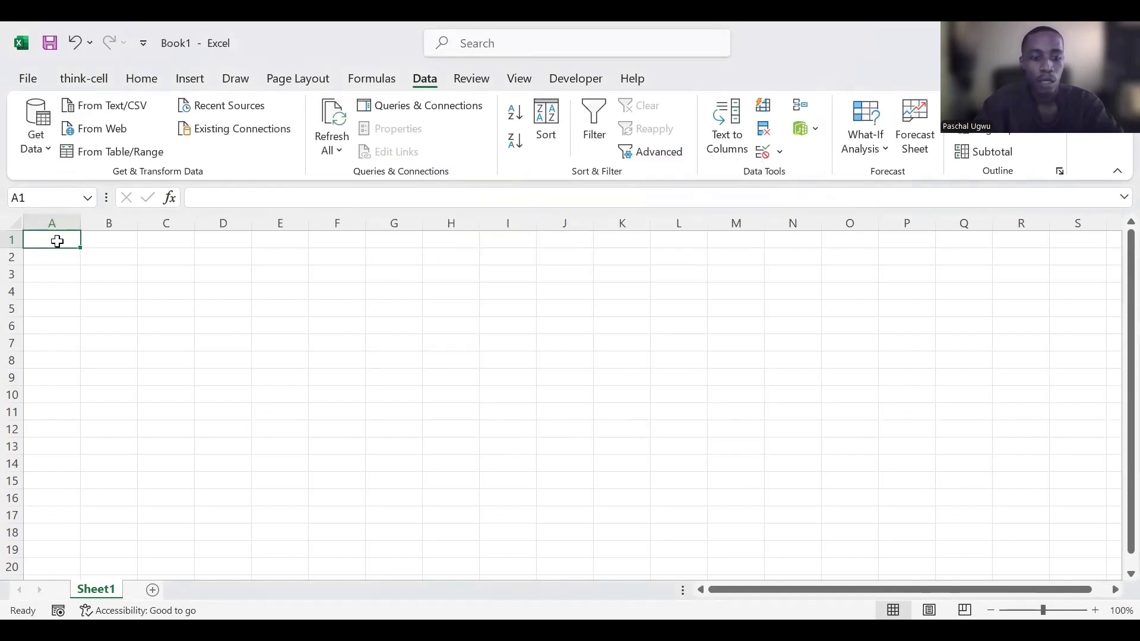
- Test the number rule by entering 2 in cell A1, followed by 10 in the same cell
type("2")
key("Return")
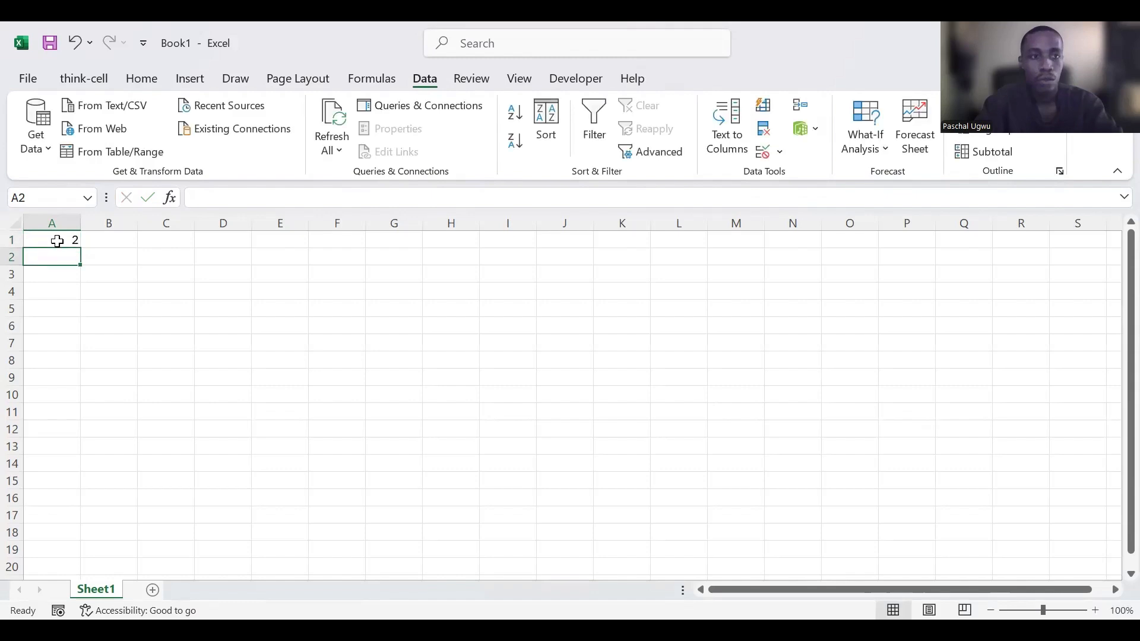
left_click(57, 241)
type("10")
key("Return")
- Try to enter the text "Bag" in cell A1 to test the number rule, and cancel the entry
left_click(57, 241)
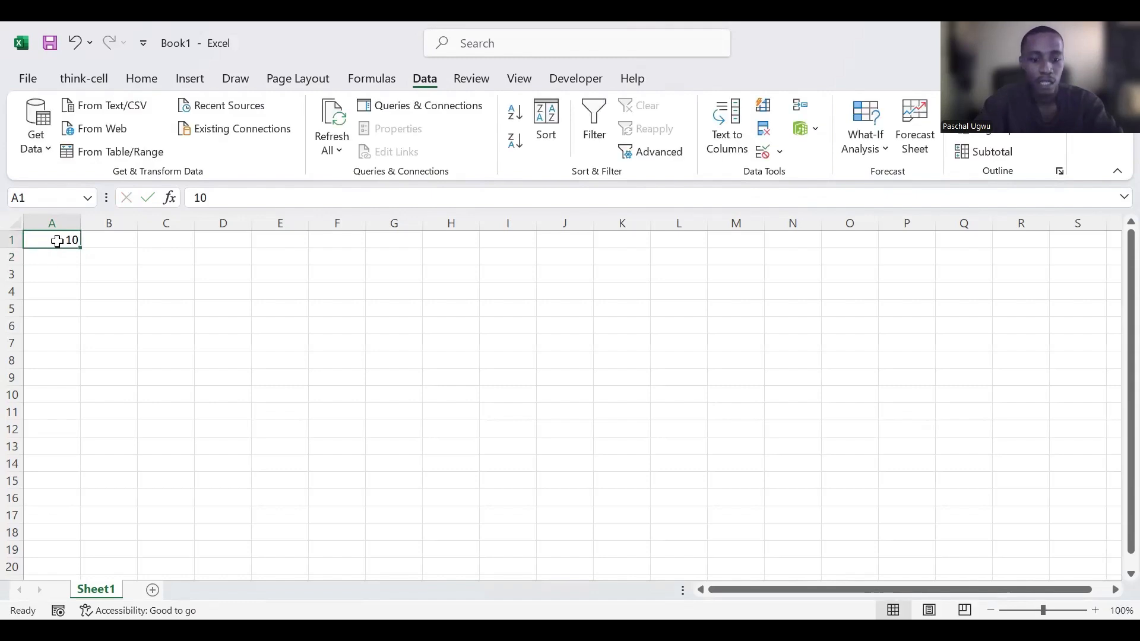
type("Bag")
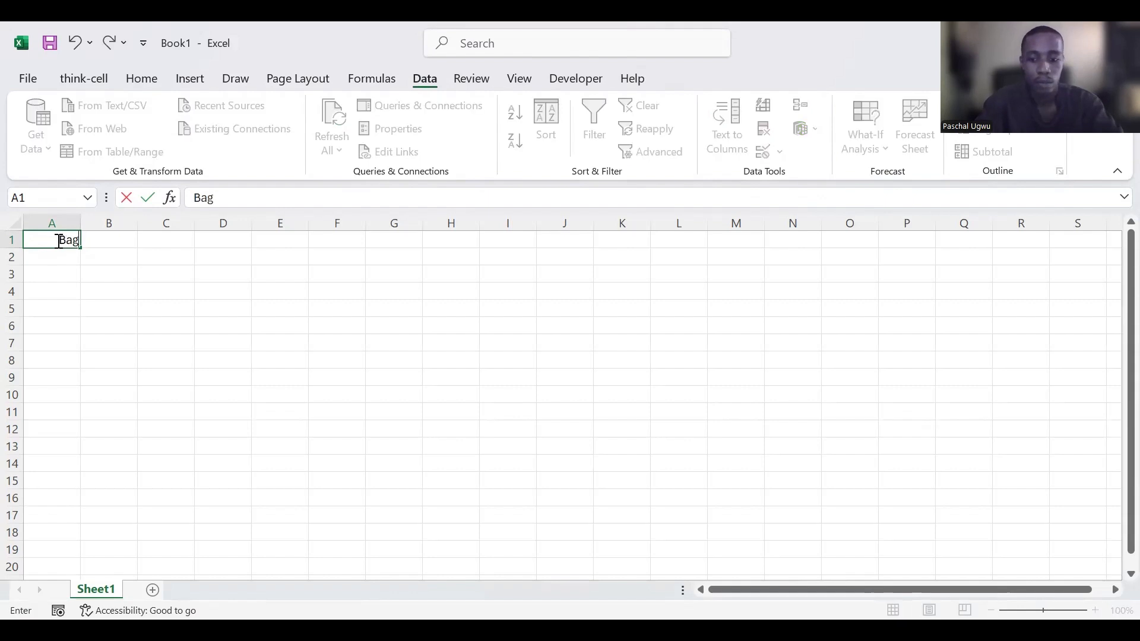
key("Return")
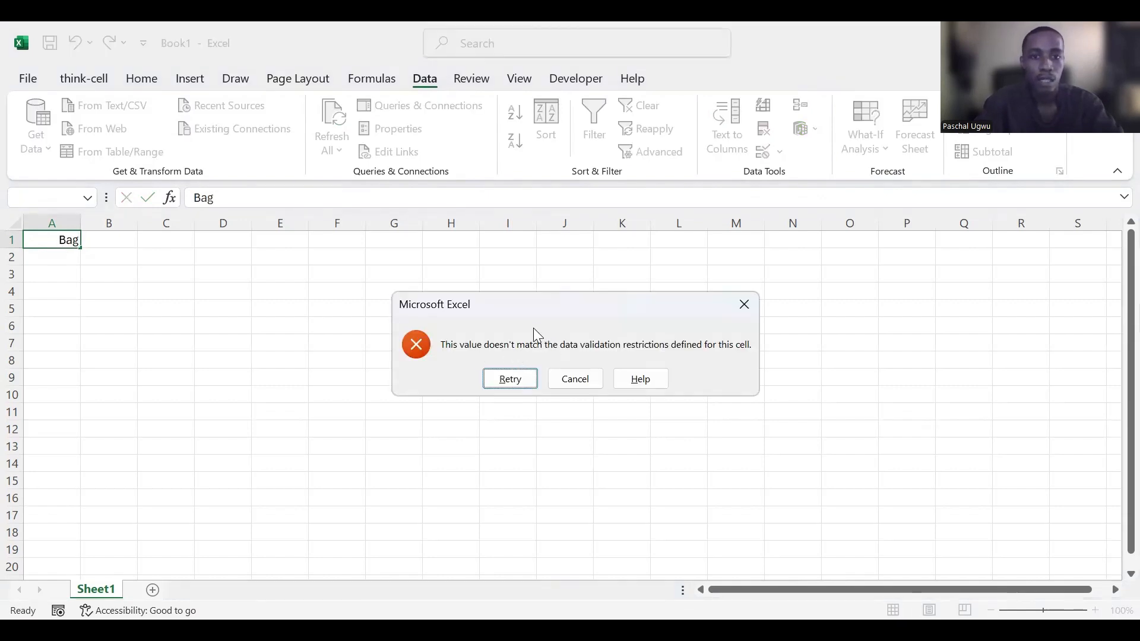
left_click(581, 381)
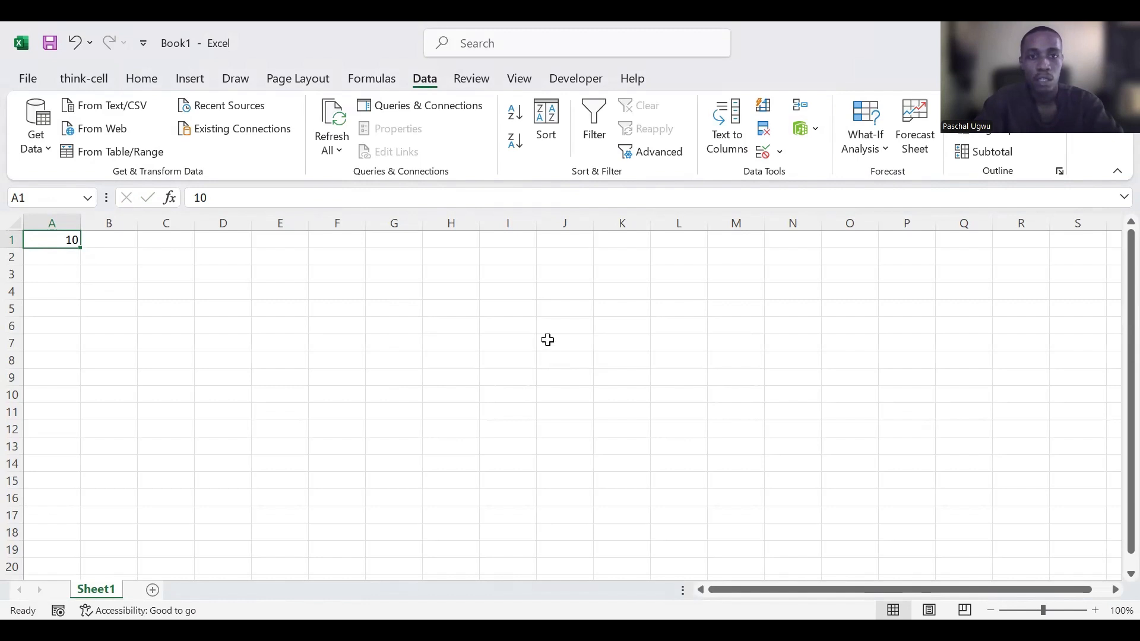
- Change cell A1's custom validation formula to =ISTEXT(A1) and apply it
left_click(781, 155)
left_click(782, 155)
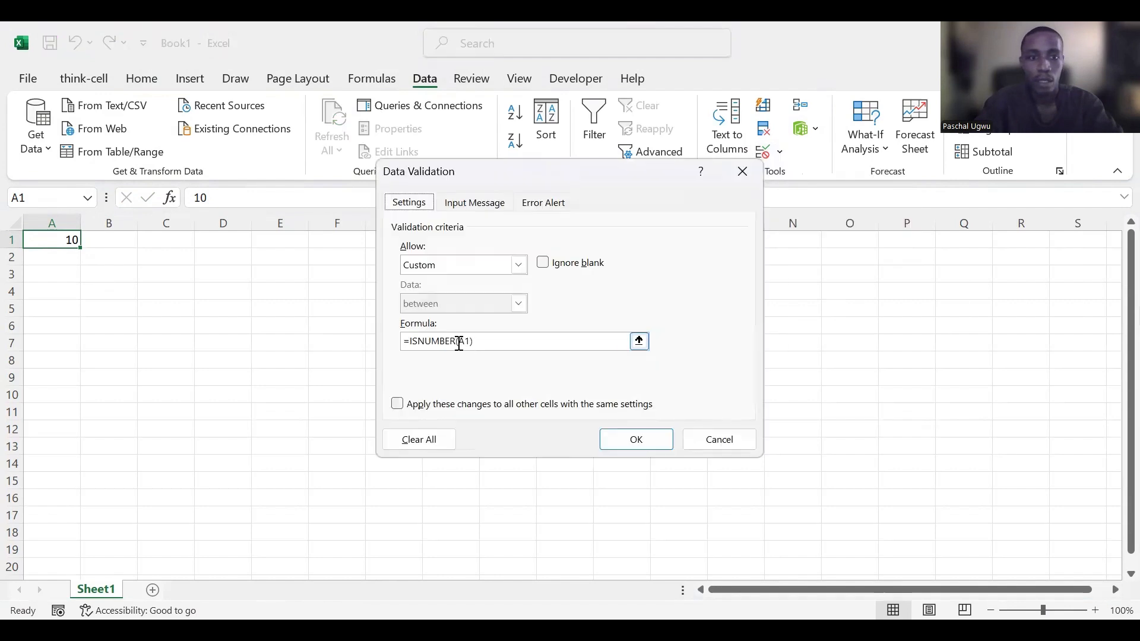
left_click(456, 342)
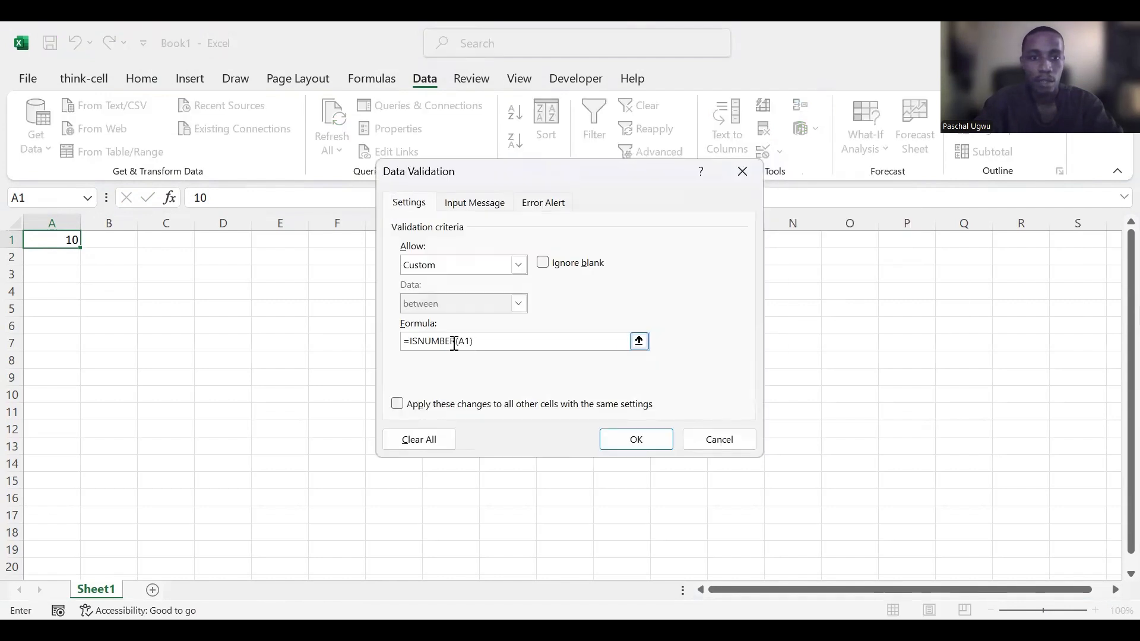
left_click_drag(456, 342, 419, 341)
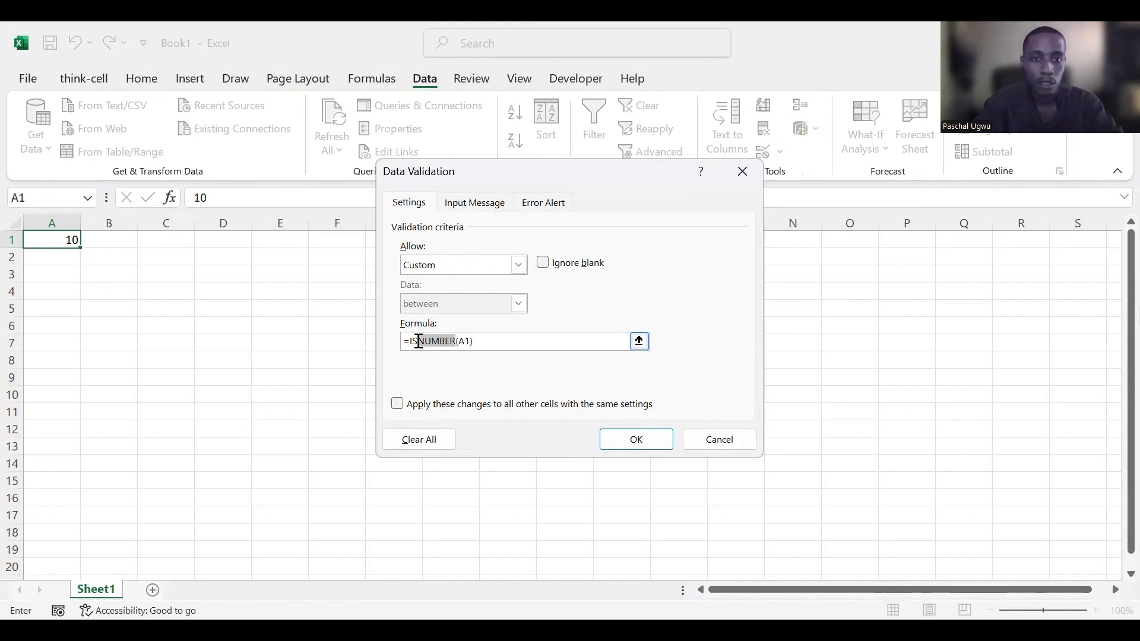
type("TEXT")
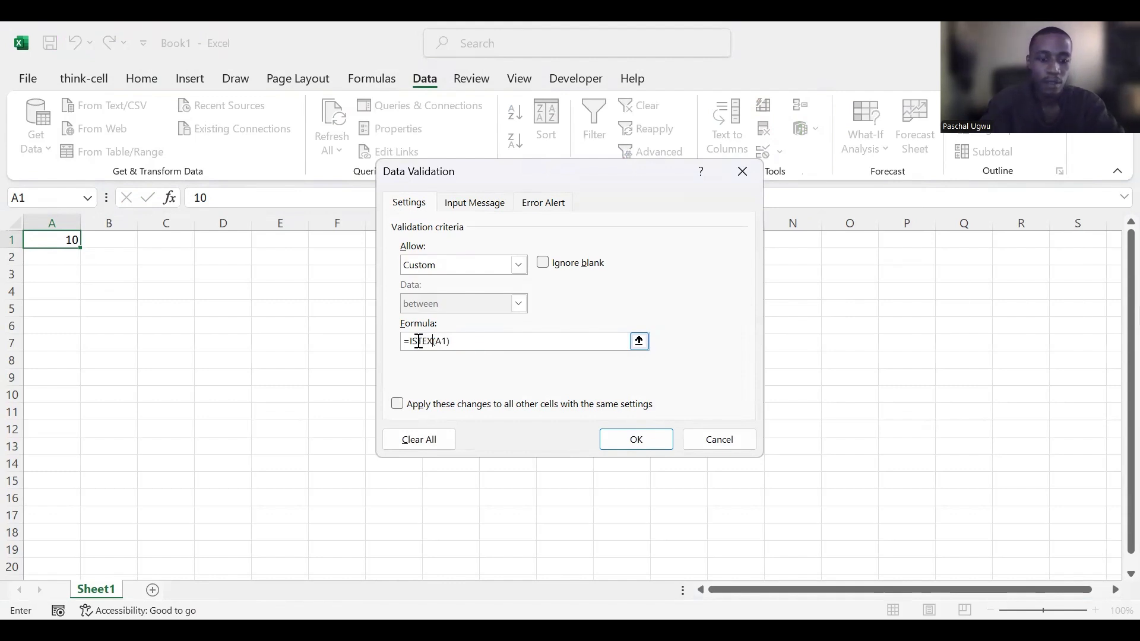
left_click(618, 446)
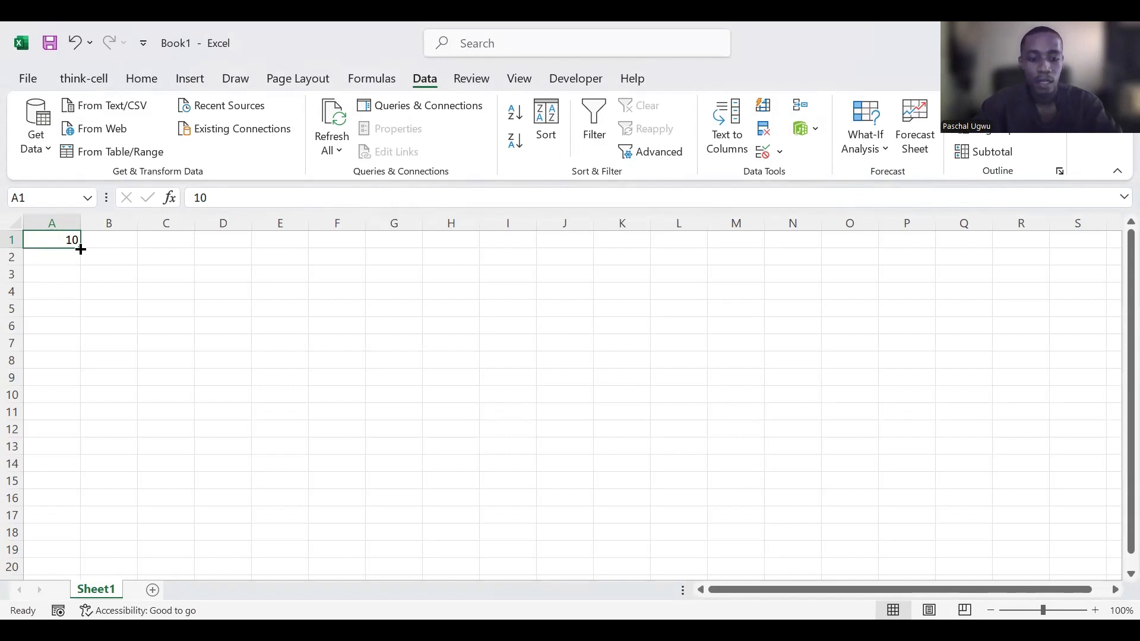
- Test the text rule in cell A1 by trying the number 10, and enter "Bag" instead
type("10")
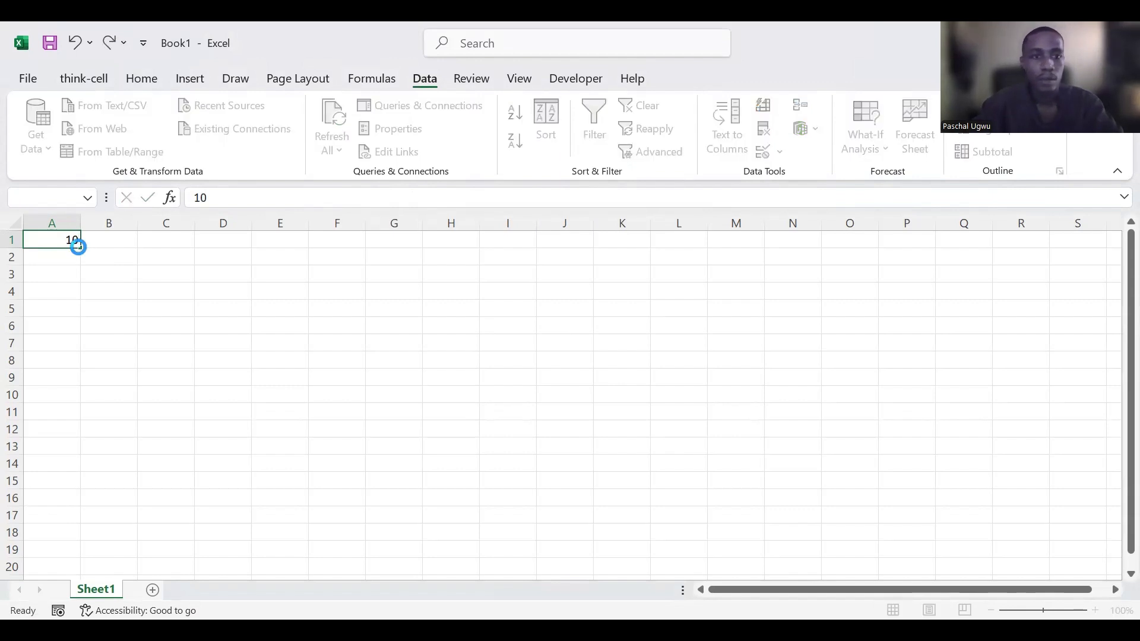
key("Return")
left_click(588, 379)
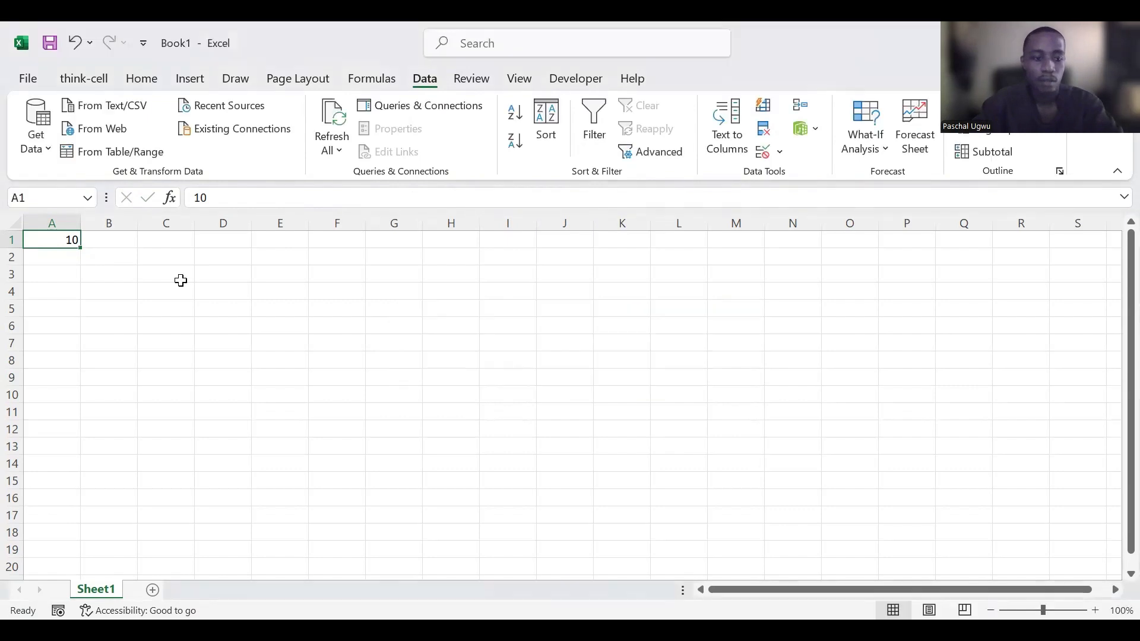
type("Bag")
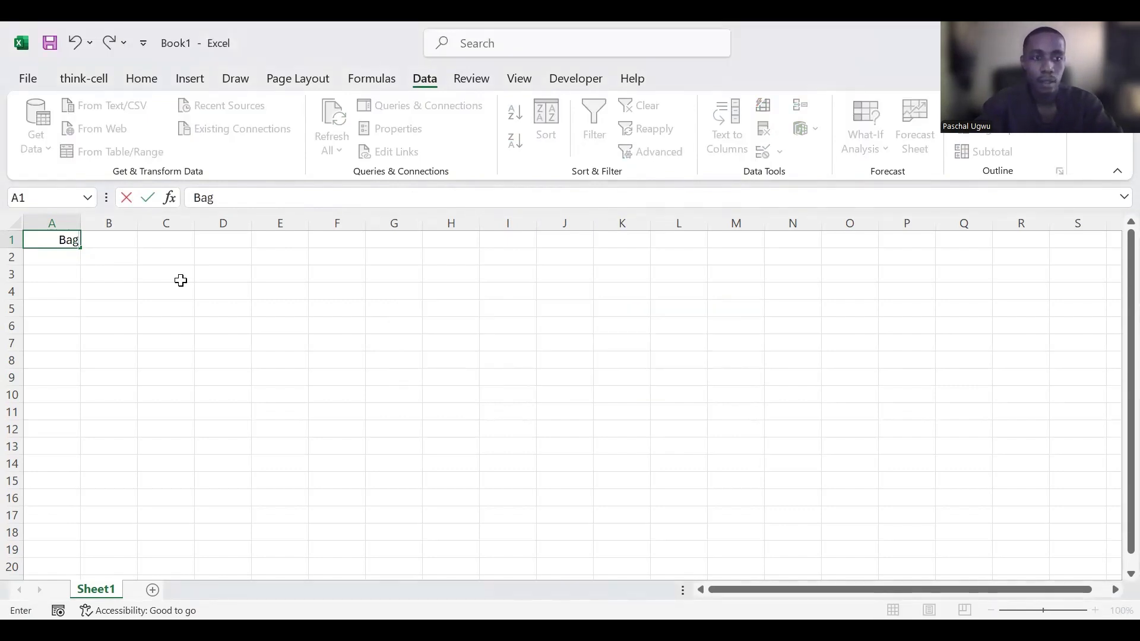
key("Return")
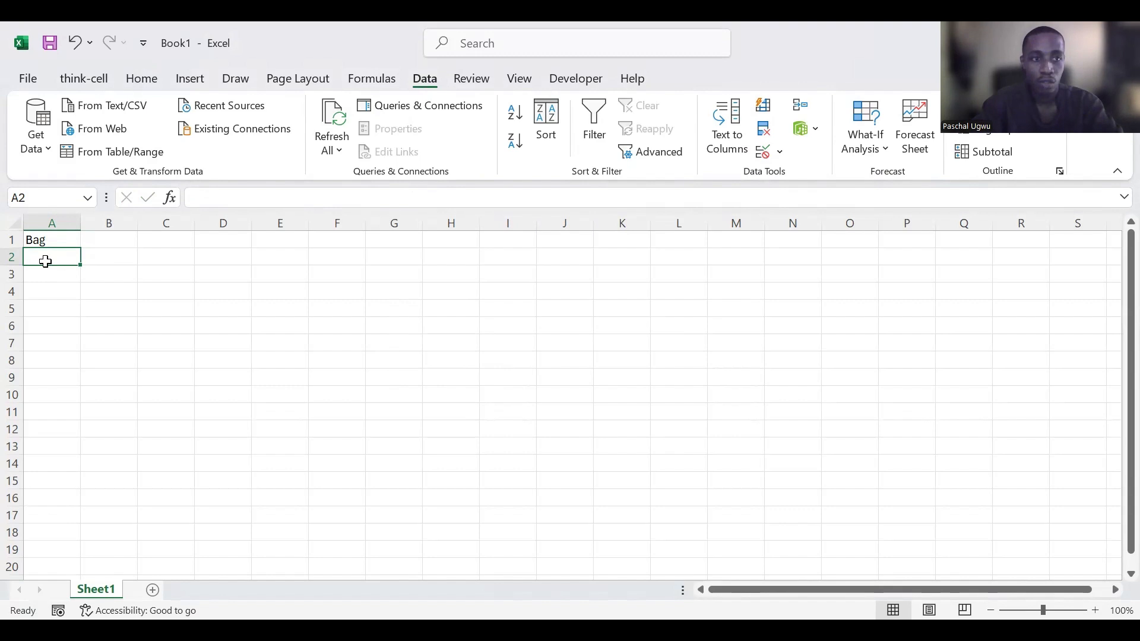
- Test cell A2 for validation by entering 2 and "Bag" in turn, and clear the cell
type("2")
key("Return")
left_click(55, 252)
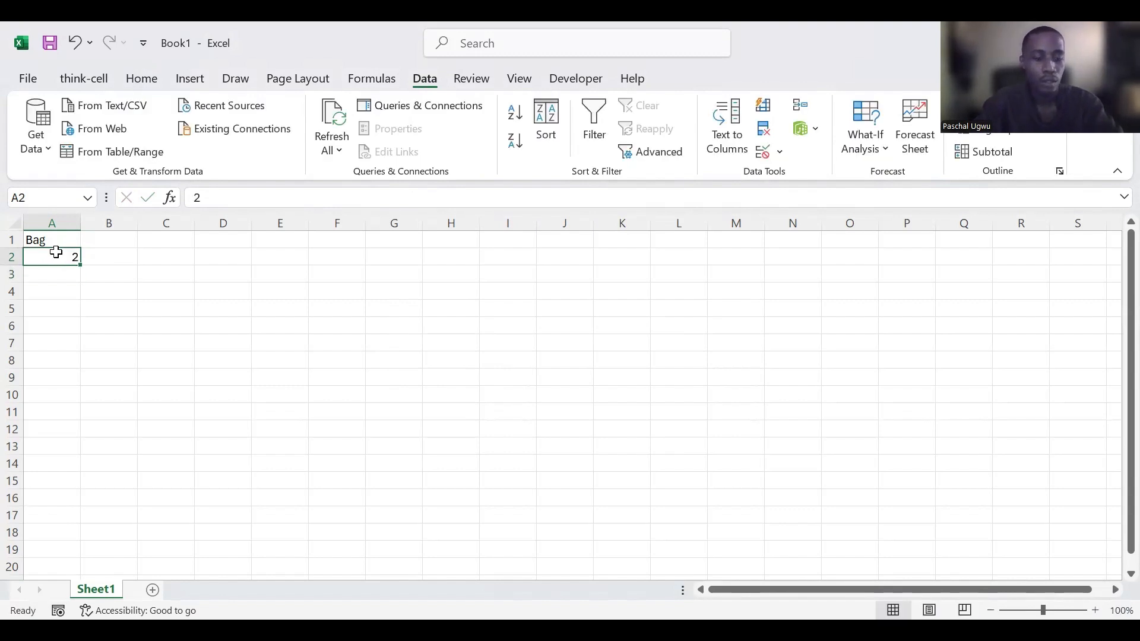
type("Bag")
key("Return")
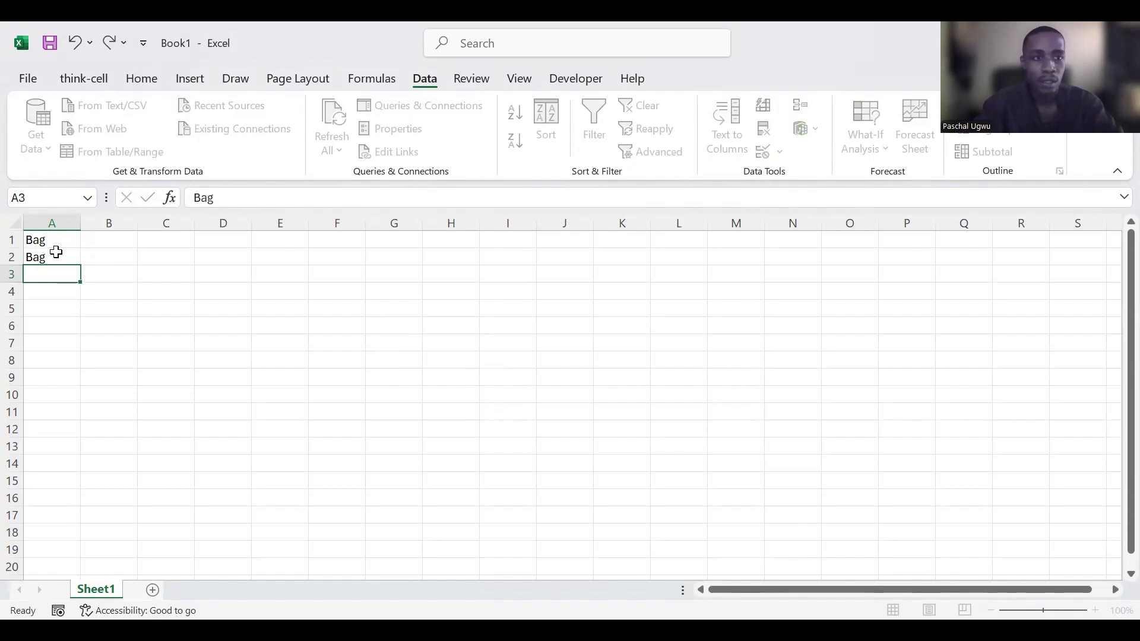
left_click(56, 252)
key("Delete")
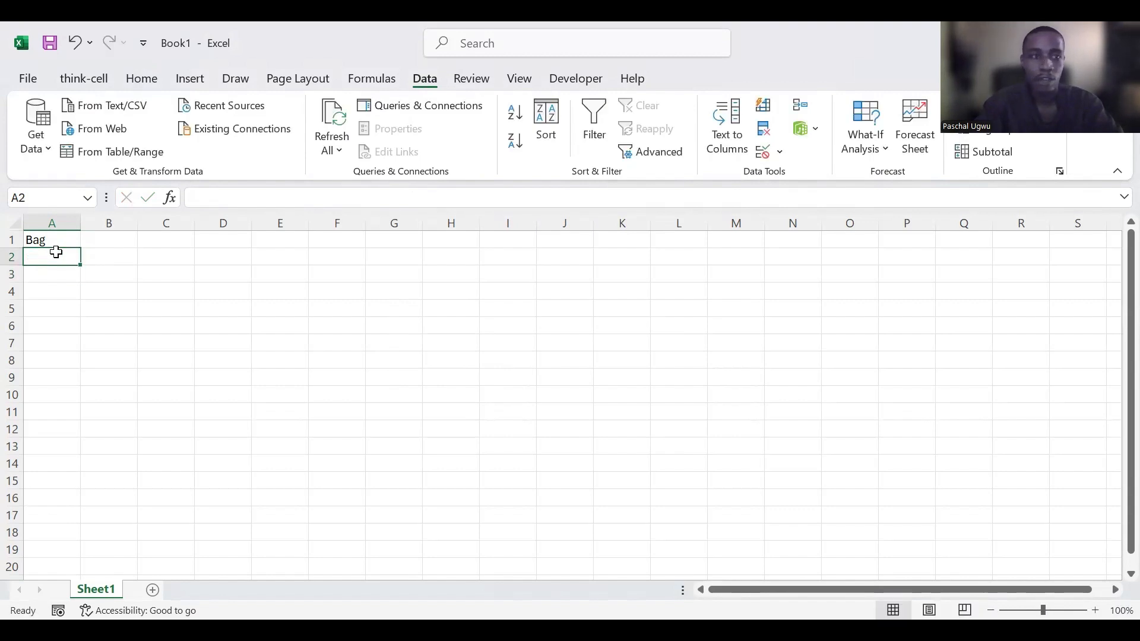
- Extend the custom data validation rule =ISTEXT(A1) from cell A1 to the range A1:A10 and apply it
left_click(101, 297)
left_click_drag(56, 241, 48, 389)
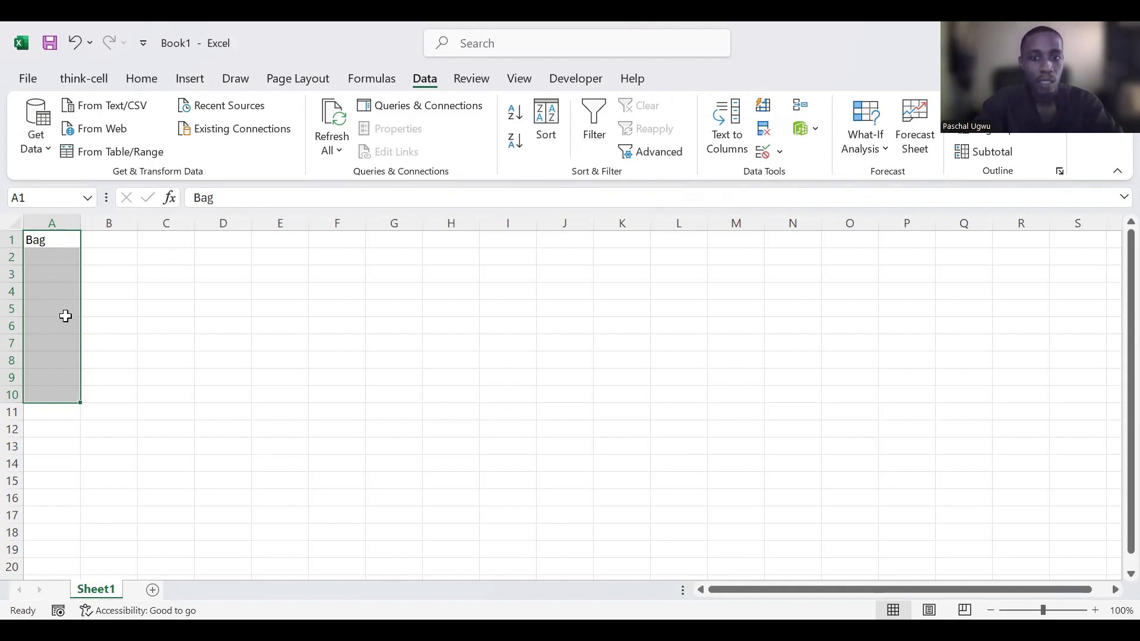
left_click(763, 153)
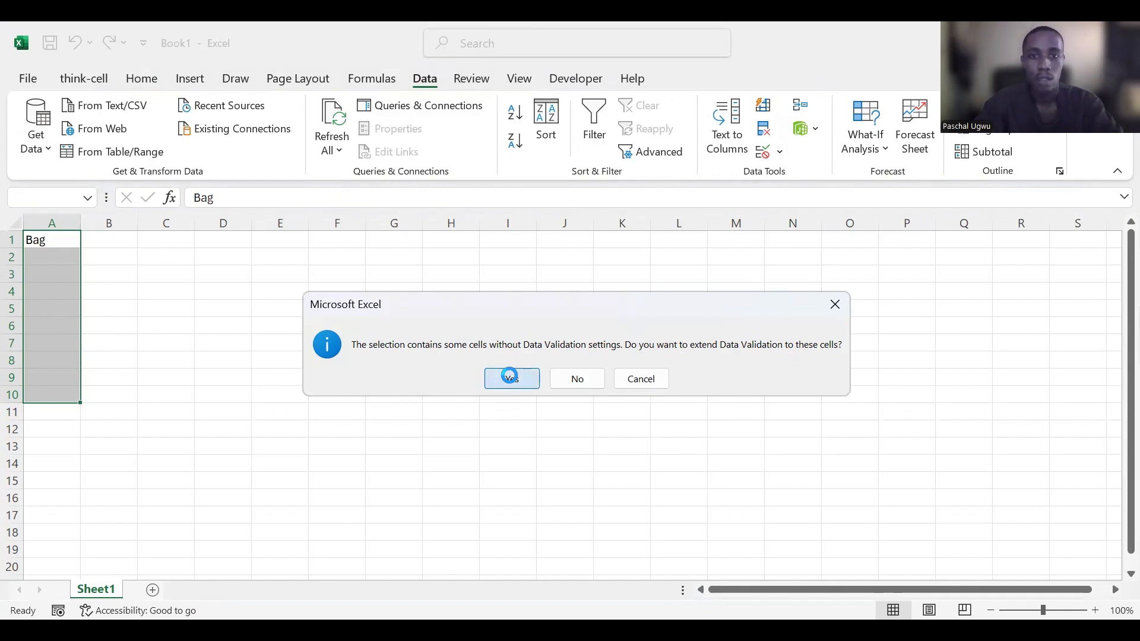
left_click(510, 375)
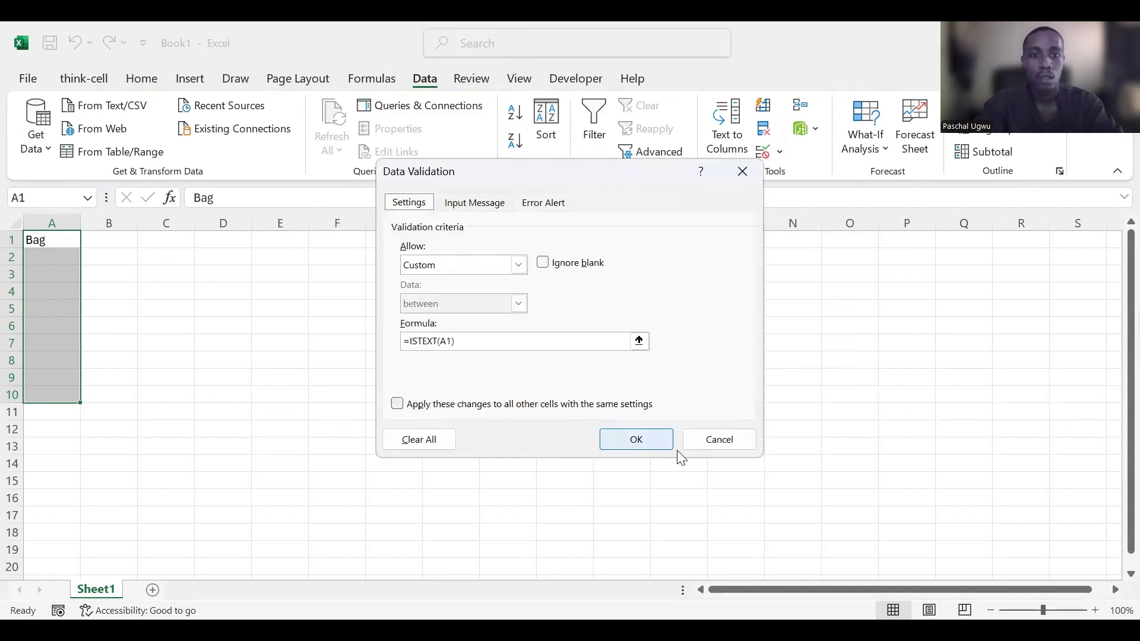
left_click(634, 441)
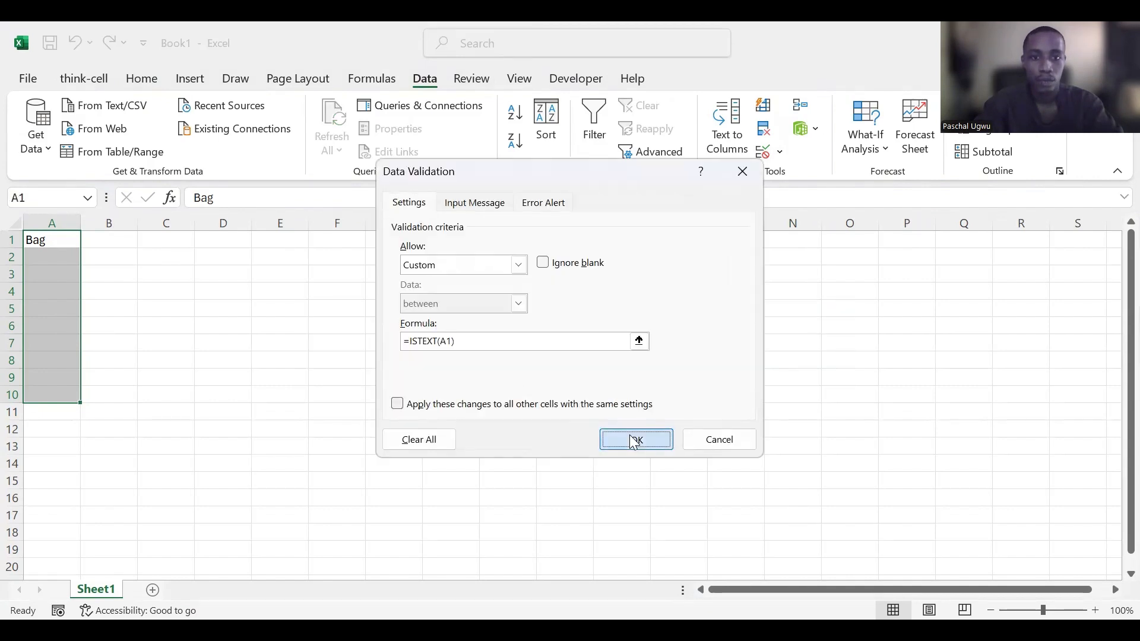
- Test the text rule in cell A2 by trying the numbers 2 and 4, and enter "Bag" instead
left_click(58, 259)
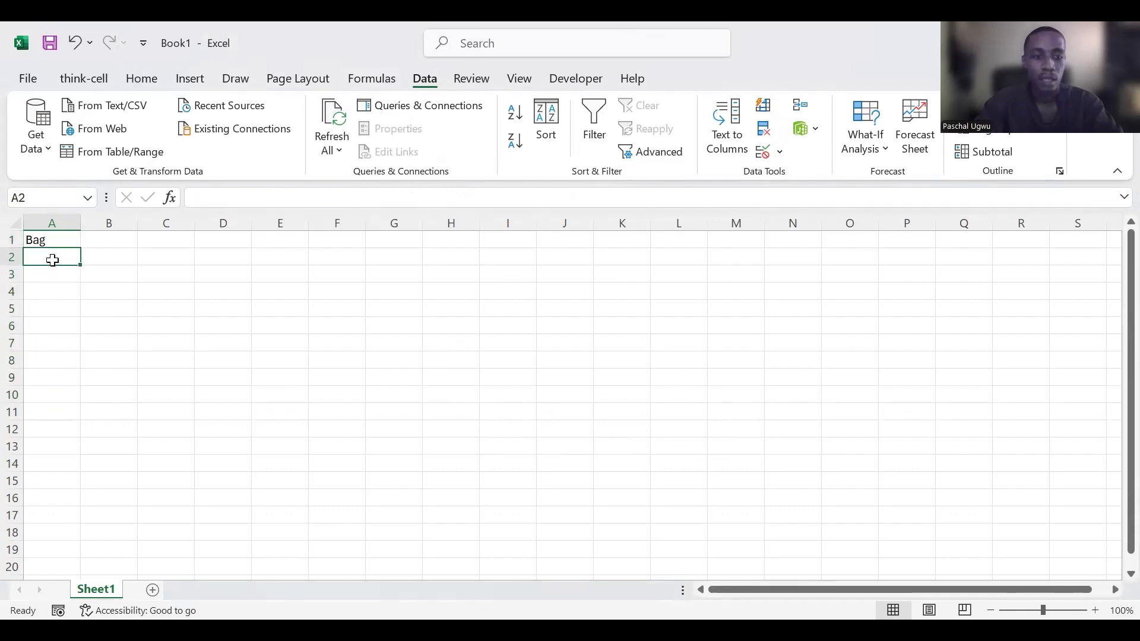
type("2")
key("Return")
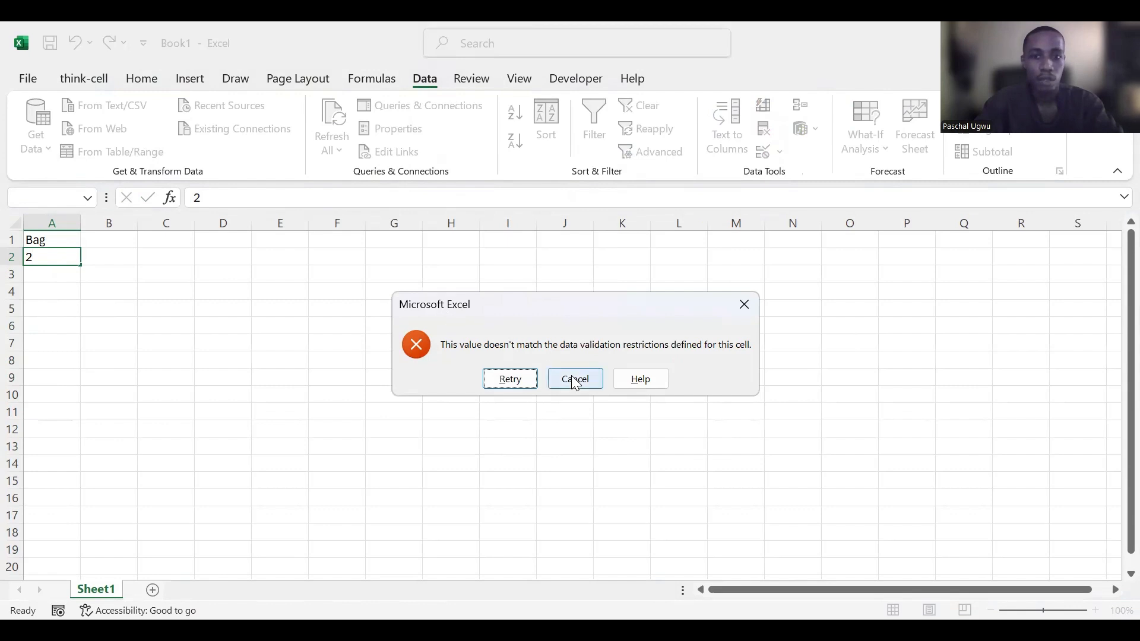
left_click(575, 380)
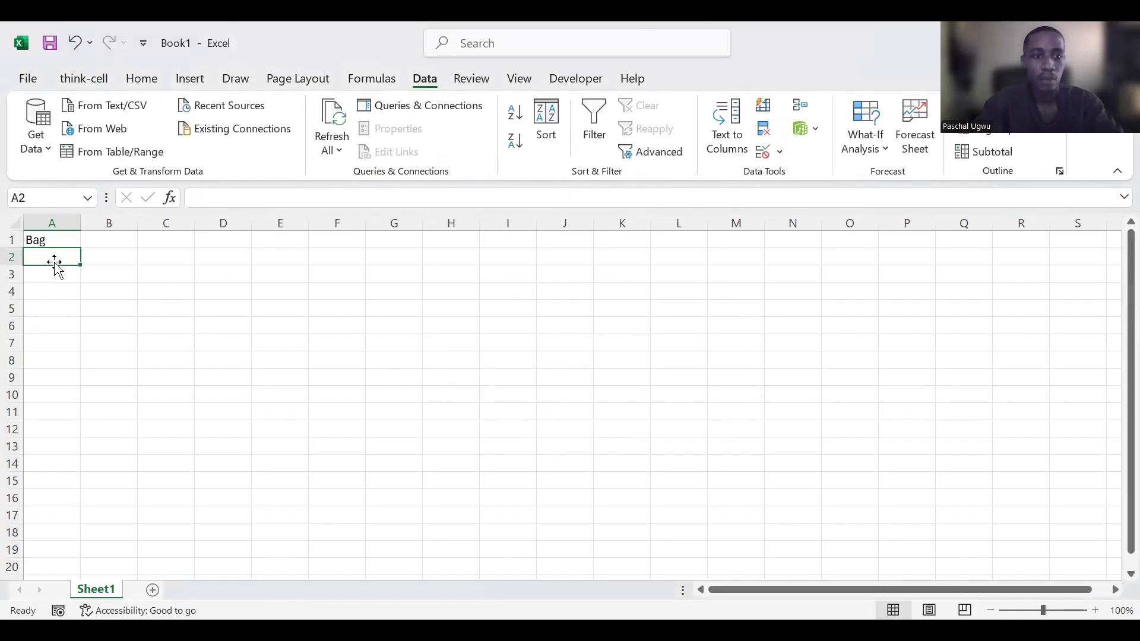
type("4")
key("Return")
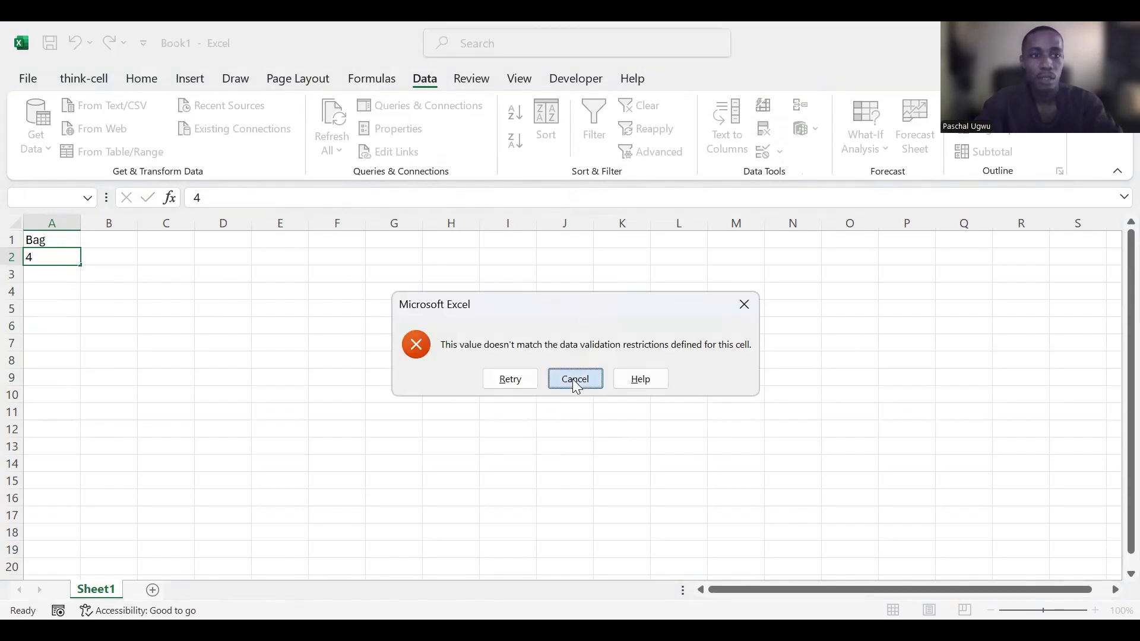
left_click(575, 380)
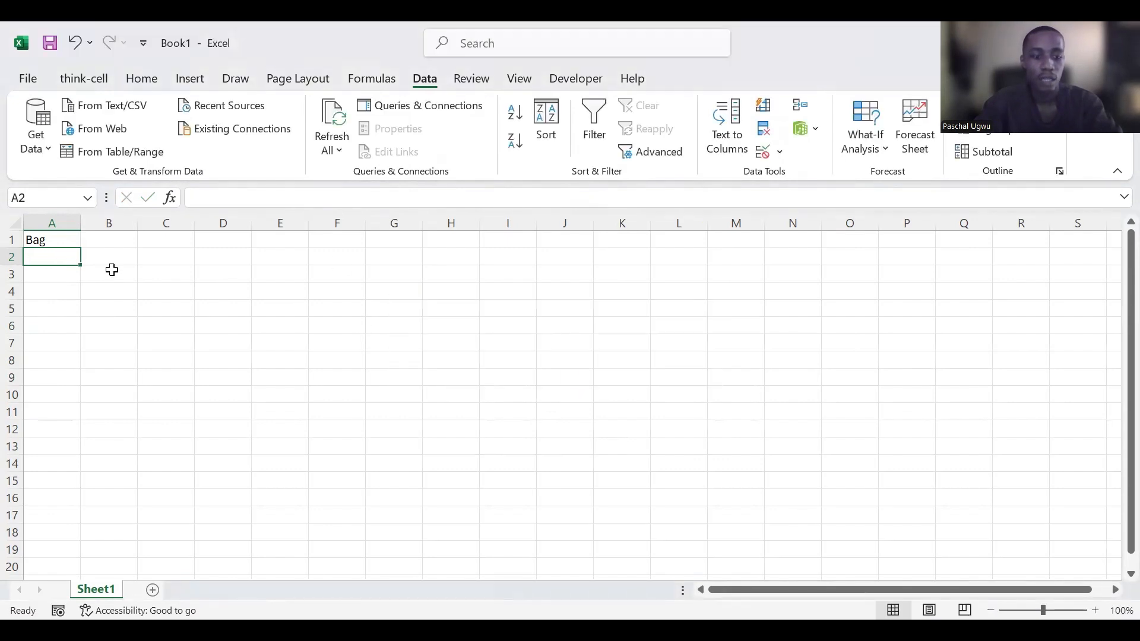
type("Bag")
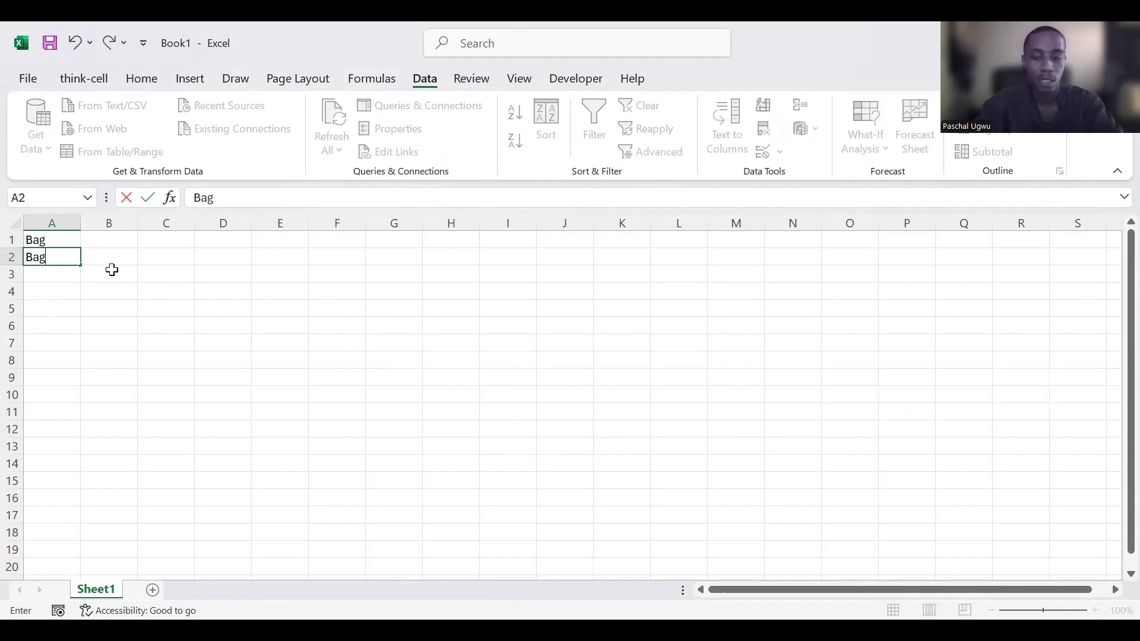
key("Return")
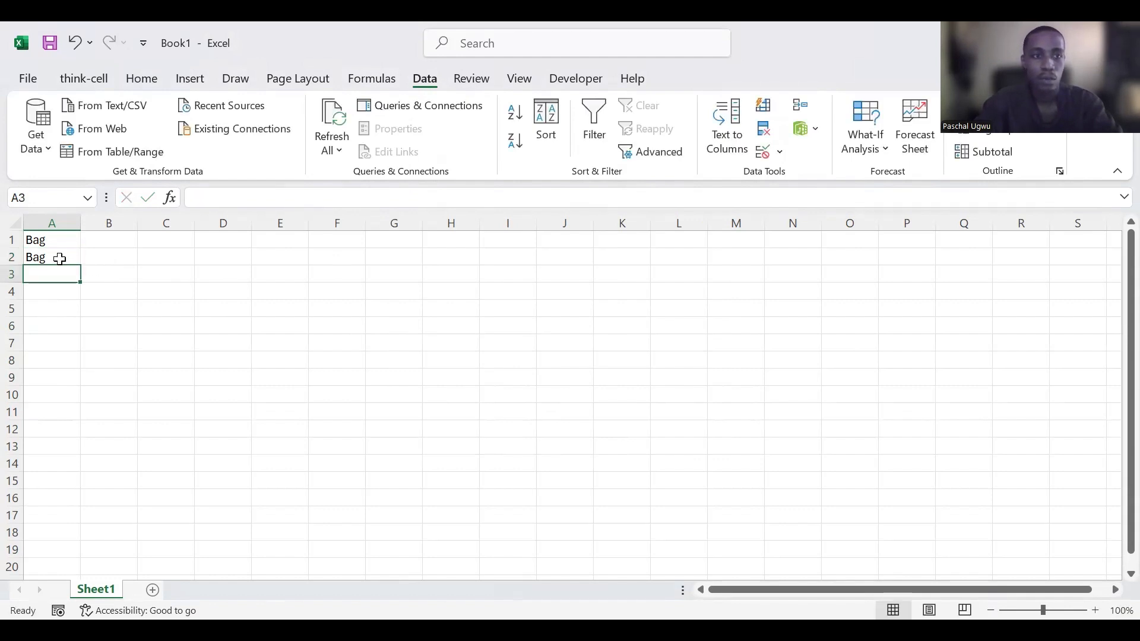
- Test the text rule in cell A8 by trying the number 20, and enter "when" instead
left_click(51, 365)
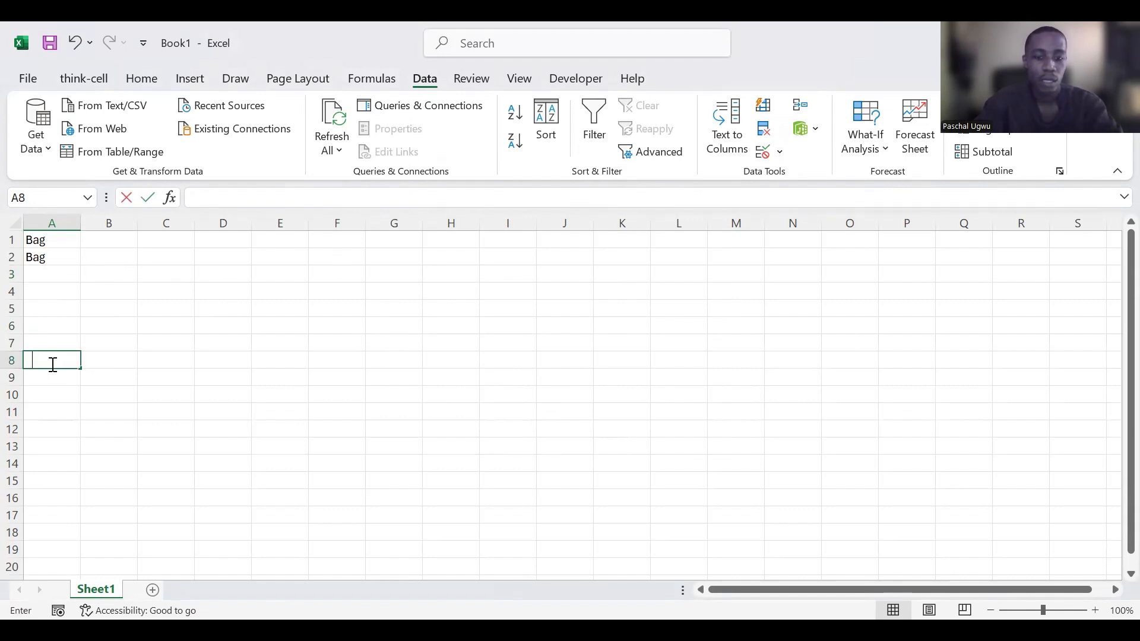
type("20")
key("Return")
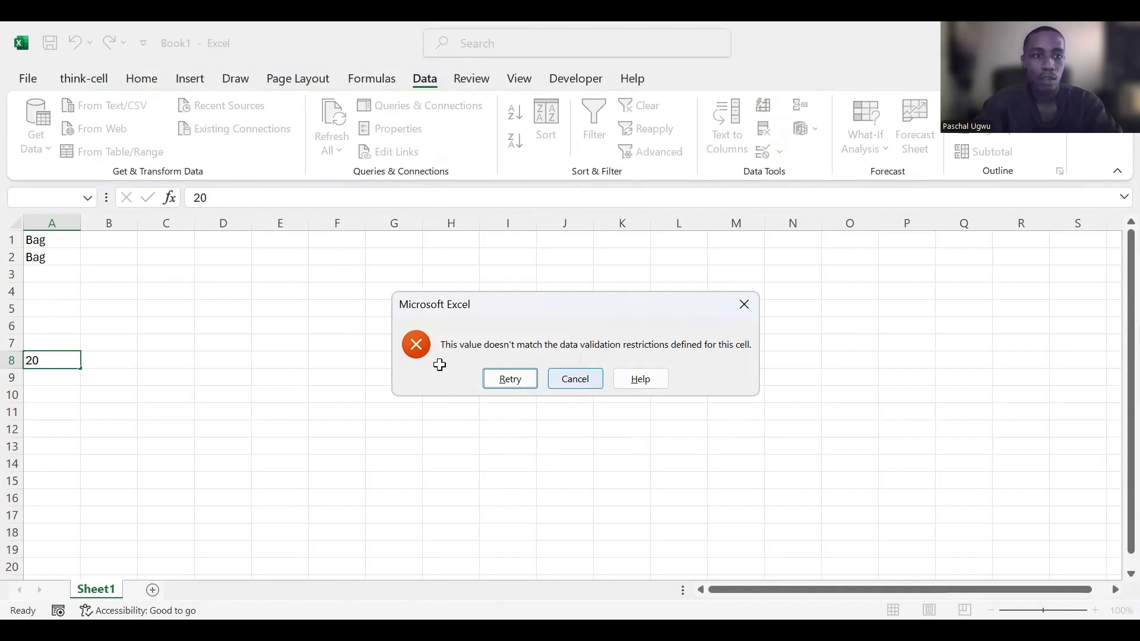
key("Escape")
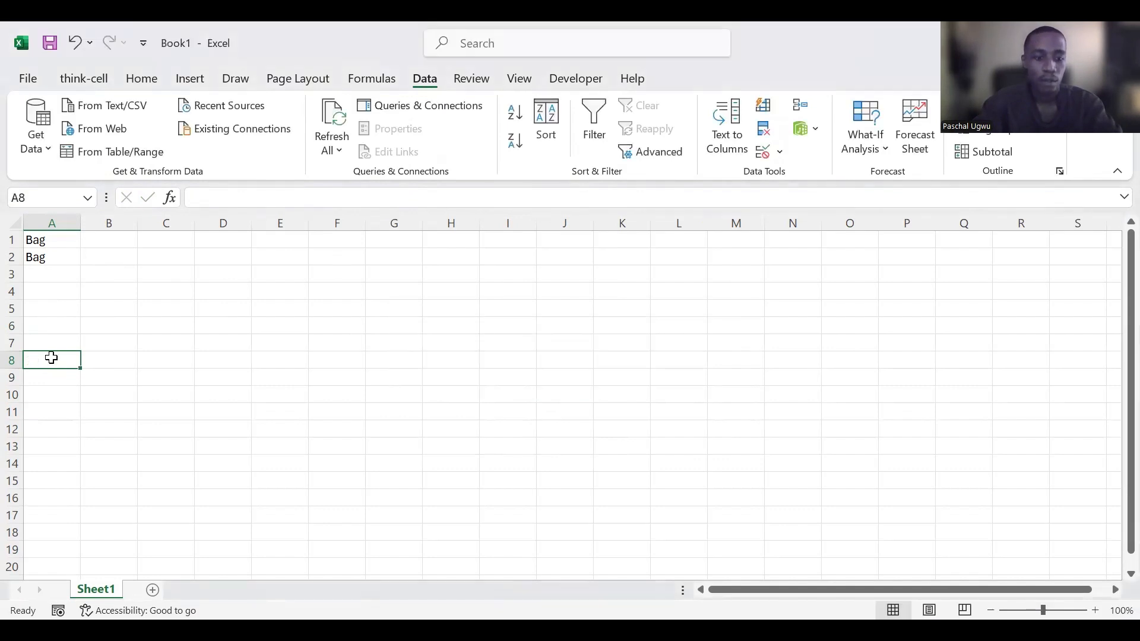
type("when")
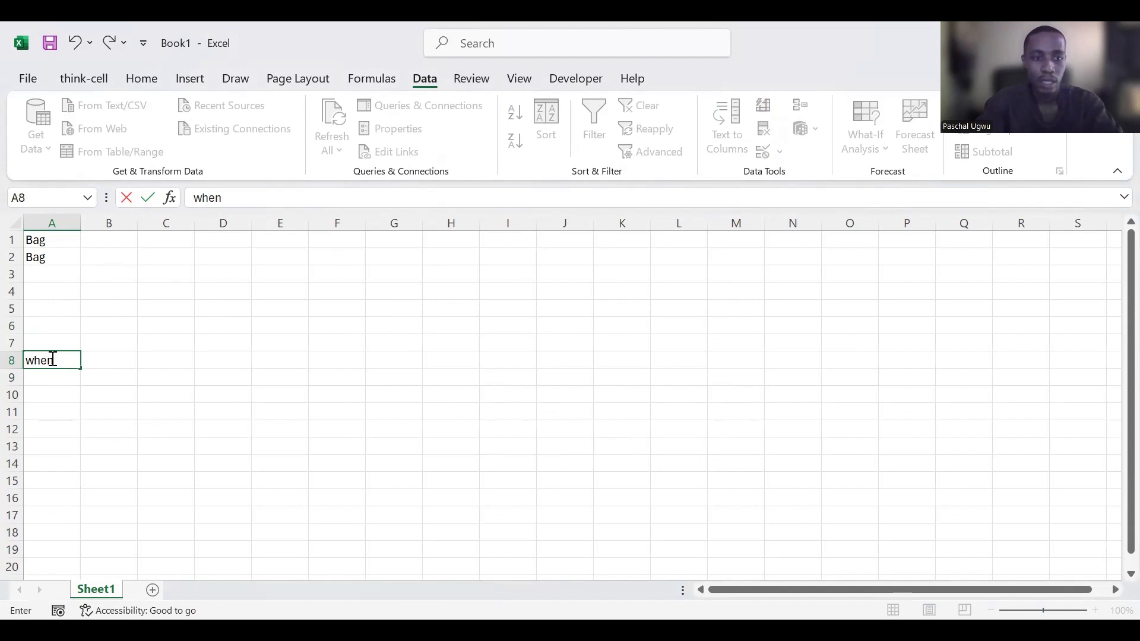
key("Return")
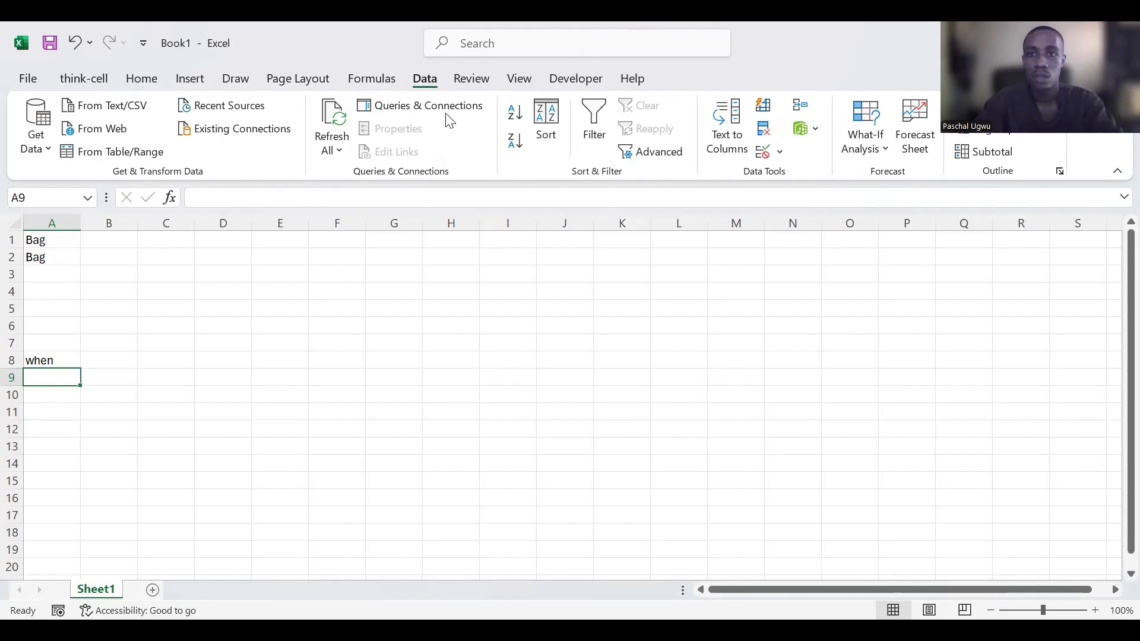
key("alt+Tab")
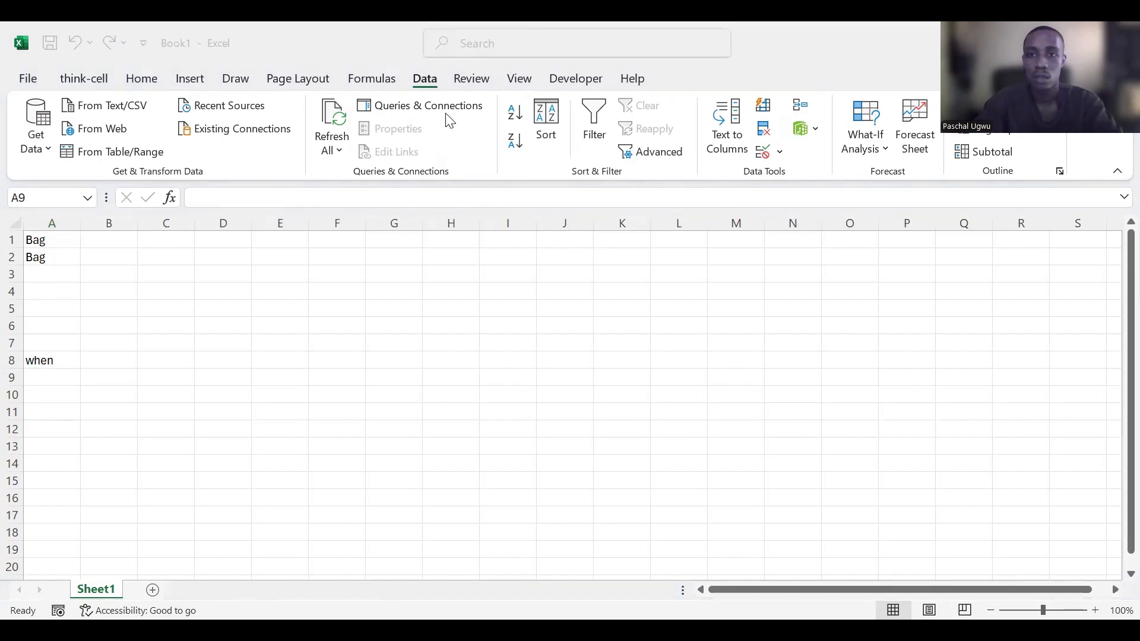